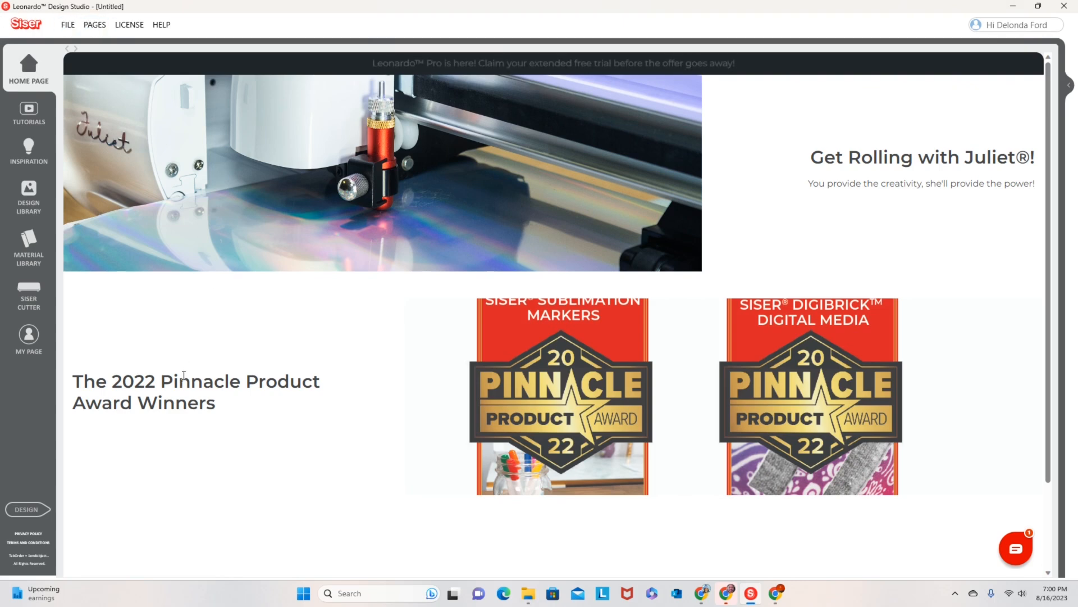
- Start a new design and set it up as a Print and Cut job on US Letter paper with page marks enabled
left_click(25, 508)
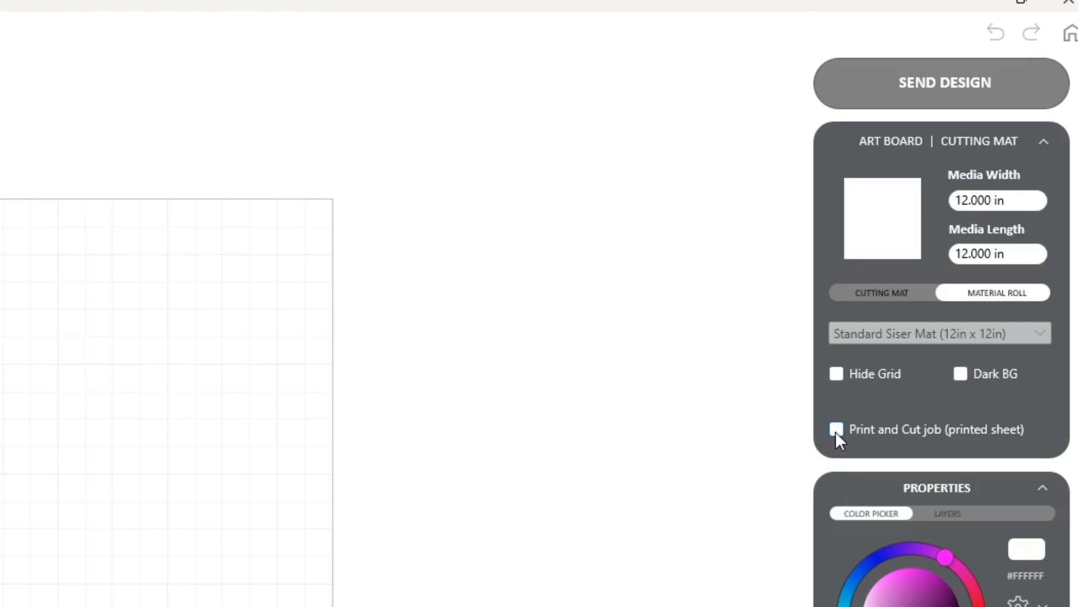
left_click(836, 431)
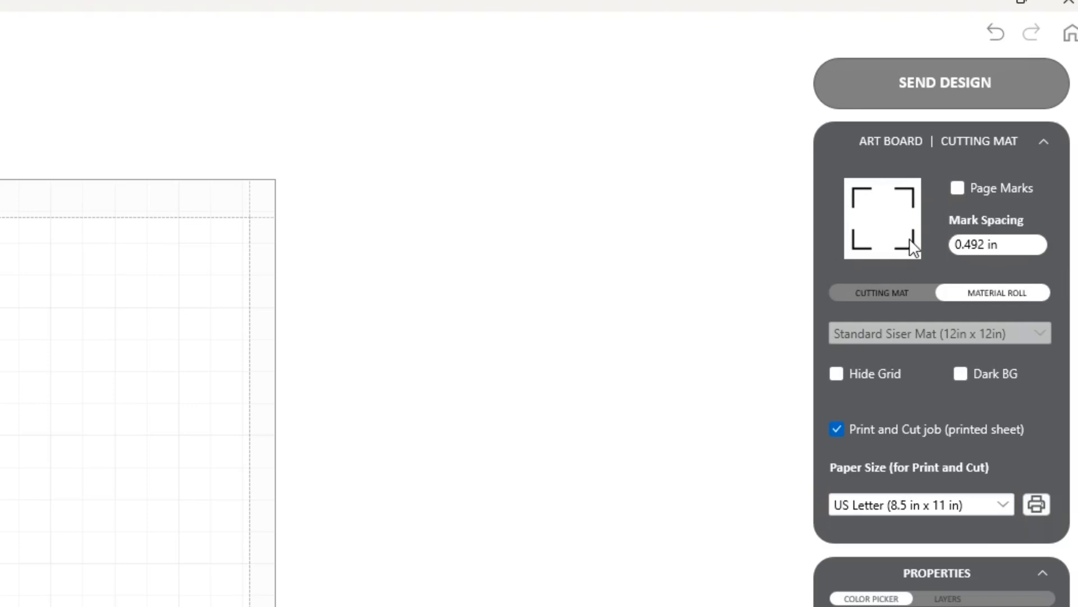
left_click(958, 188)
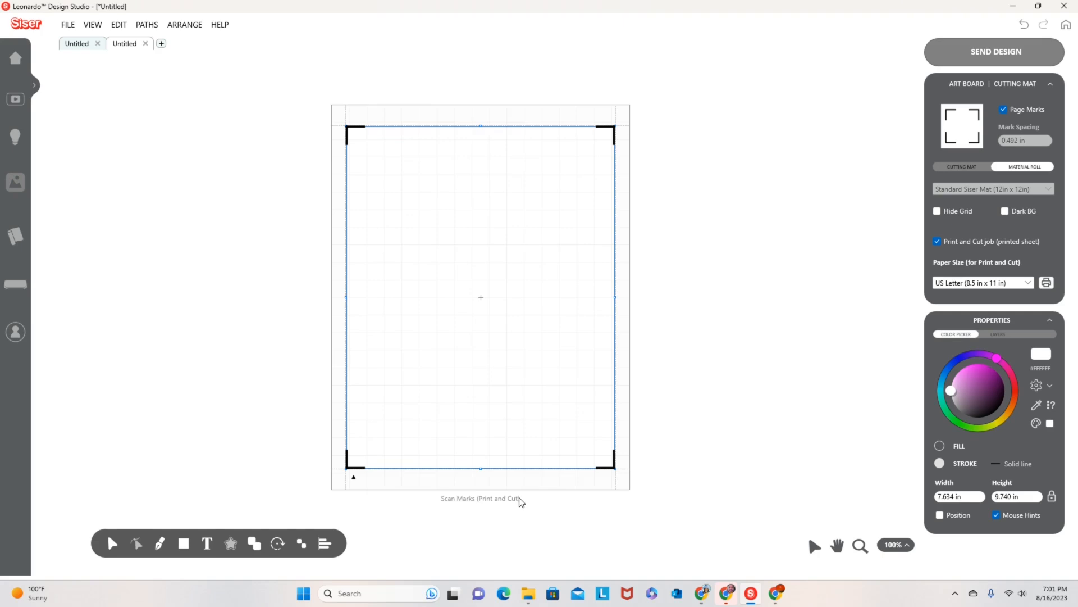
- Open the image IMG_8887 from the butterfly stickers clipart folder, widening the file dialog and listing the files in Details view
left_click(67, 25)
left_click(78, 50)
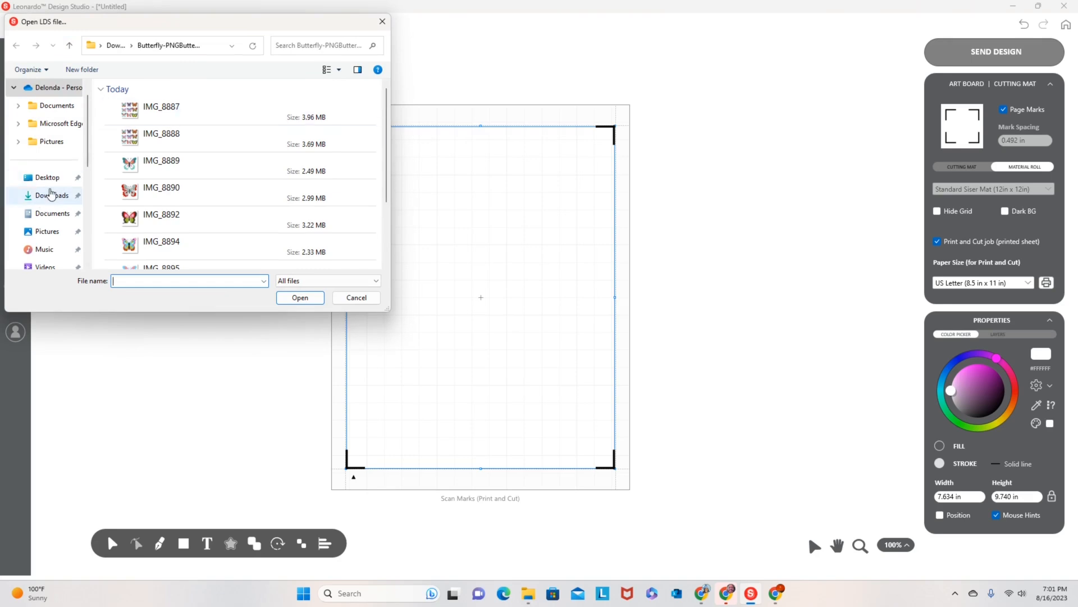
left_click(150, 112)
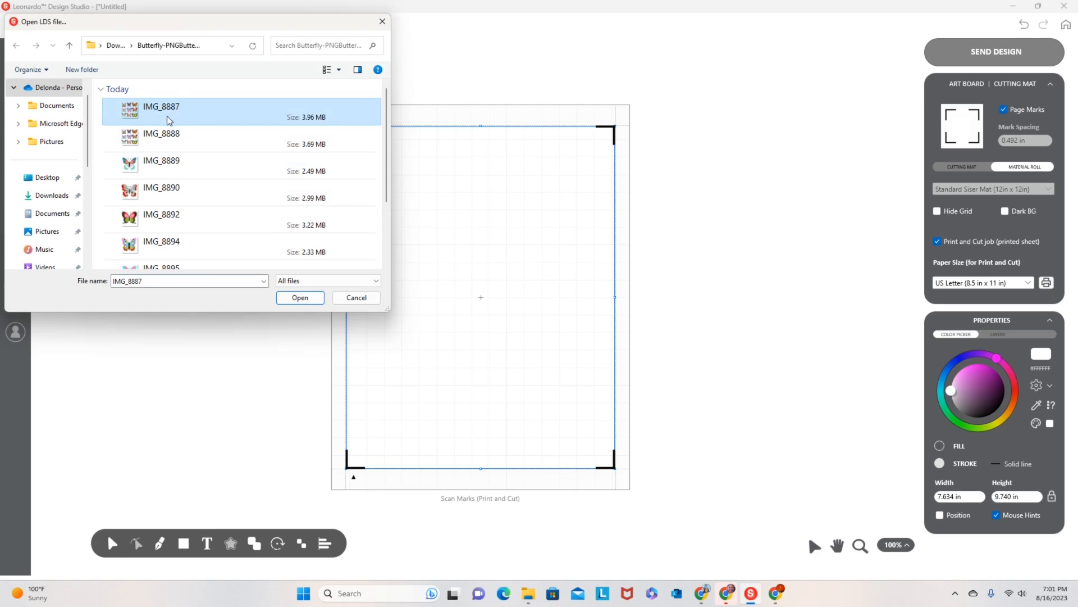
double_click(168, 116)
right_click(166, 117)
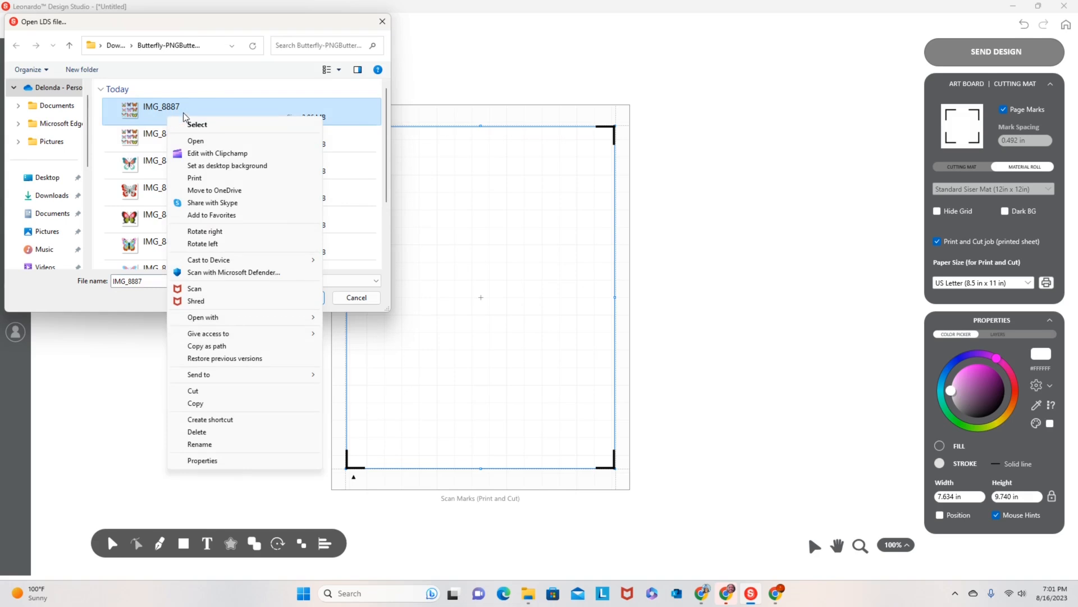
left_click(188, 108)
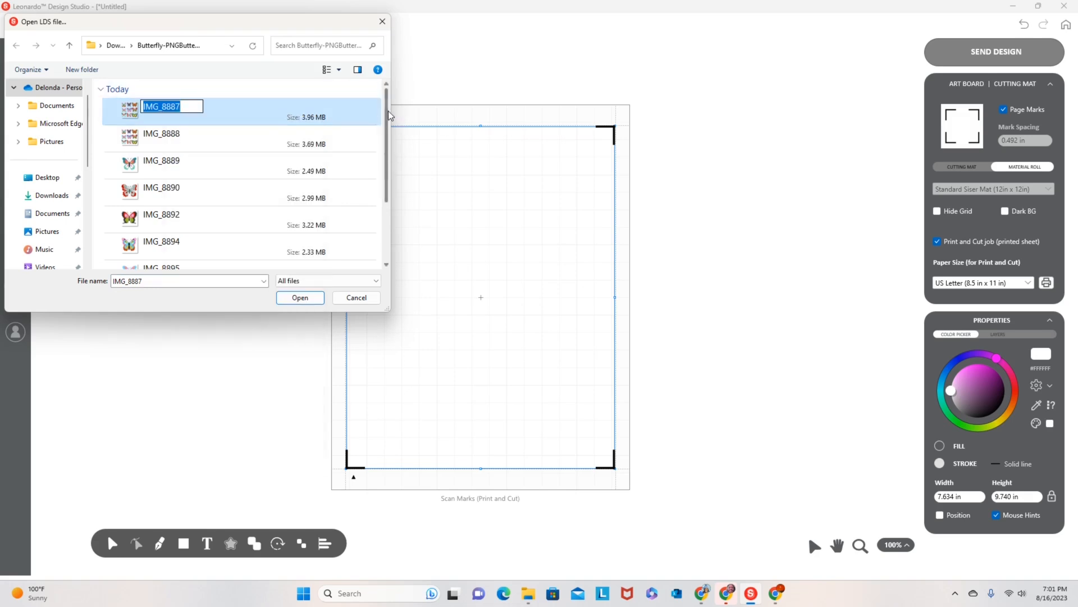
left_click_drag(390, 115, 472, 113)
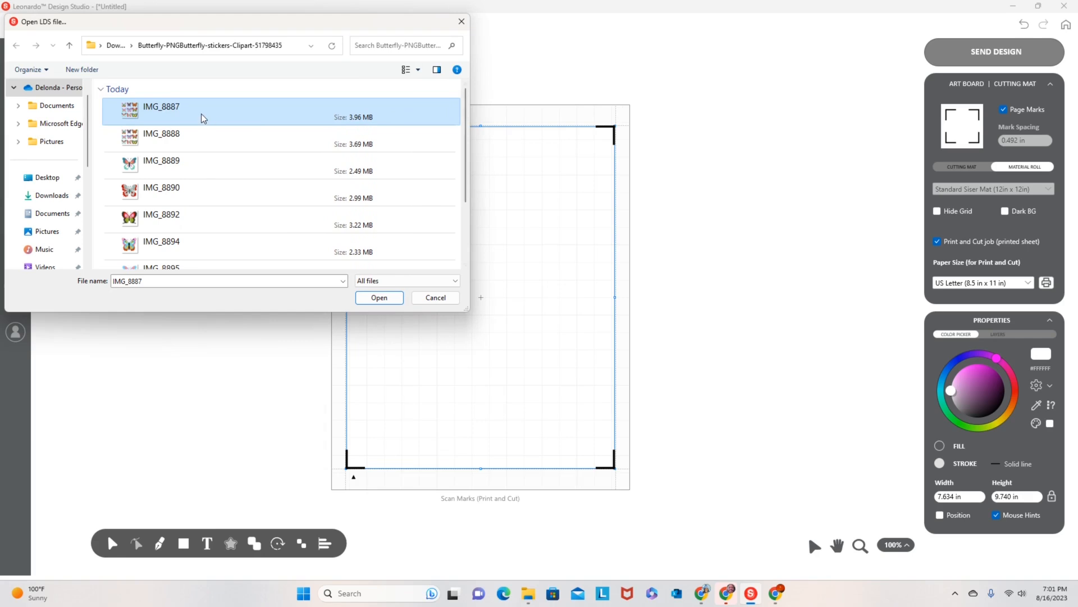
left_click(417, 69)
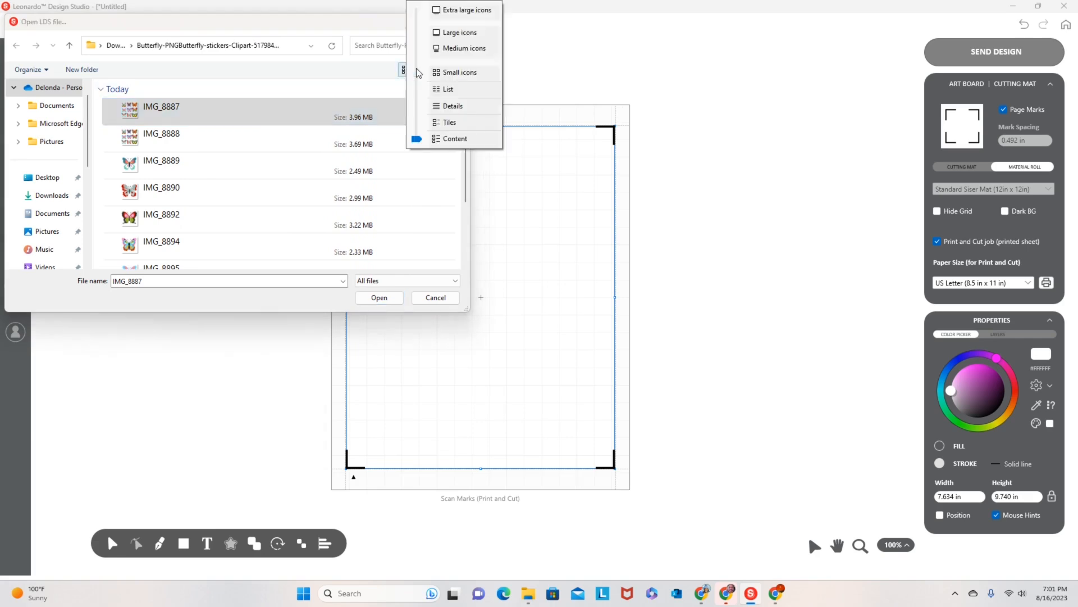
left_click(454, 107)
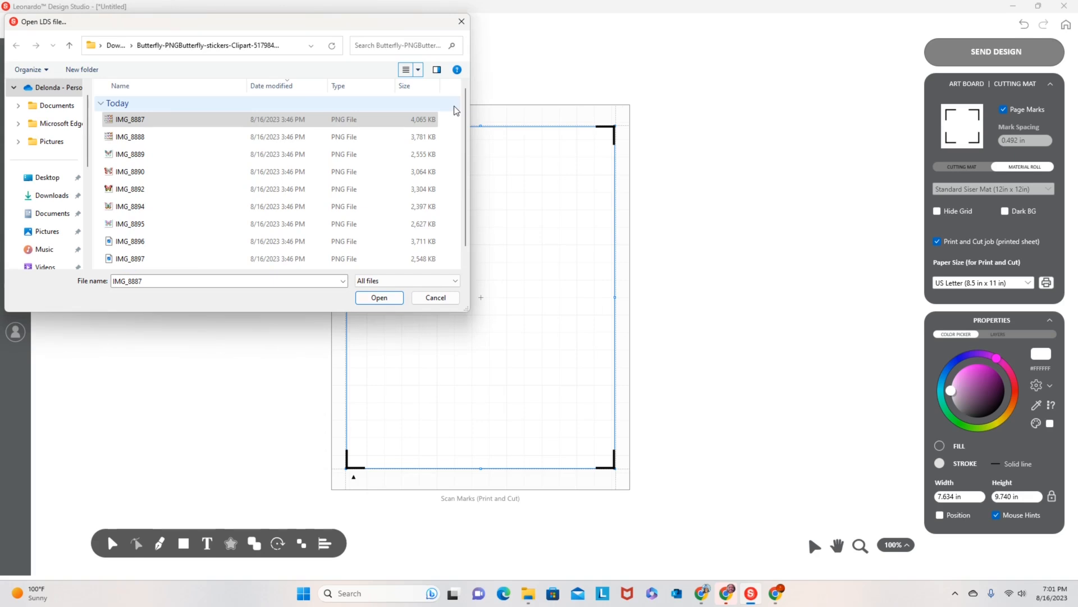
left_click(159, 119)
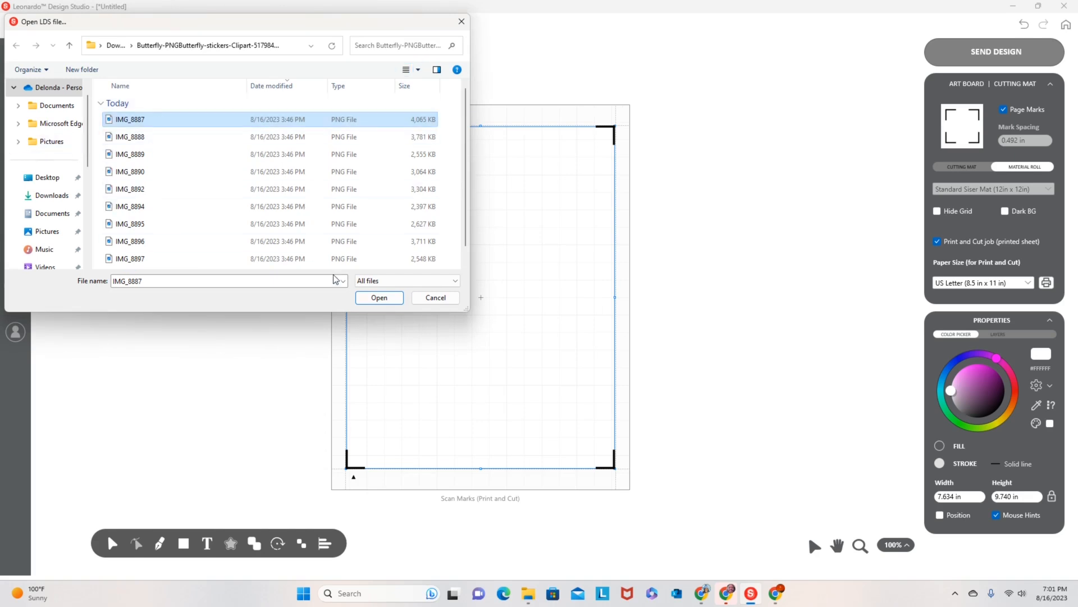
left_click(378, 297)
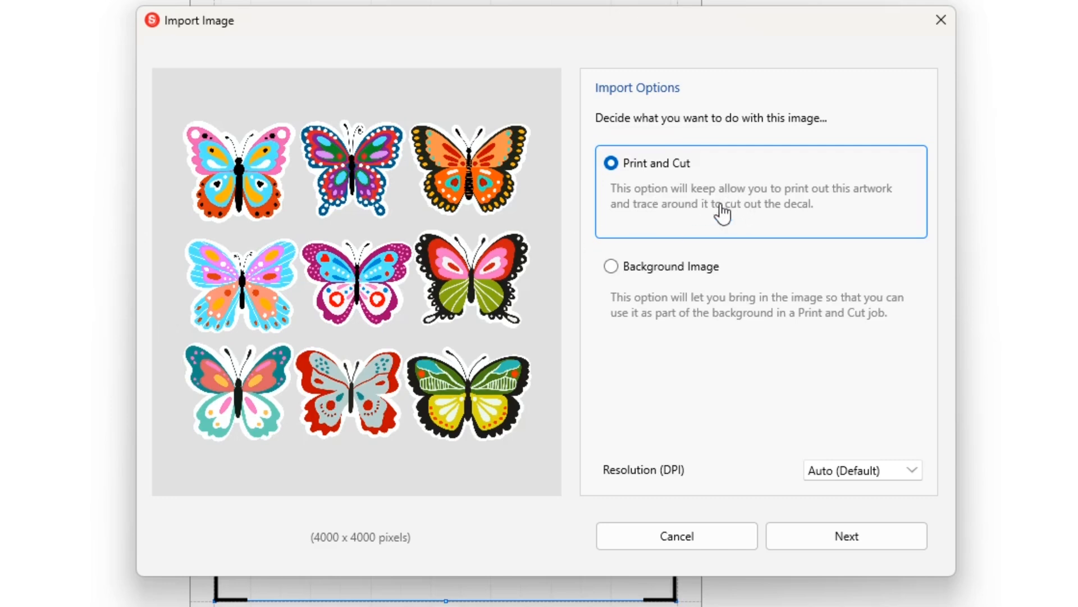
- Import the nine-butterfly image as Print and Cut artwork with a minimum contour area of 14 and a contour offset of 0
left_click(870, 539)
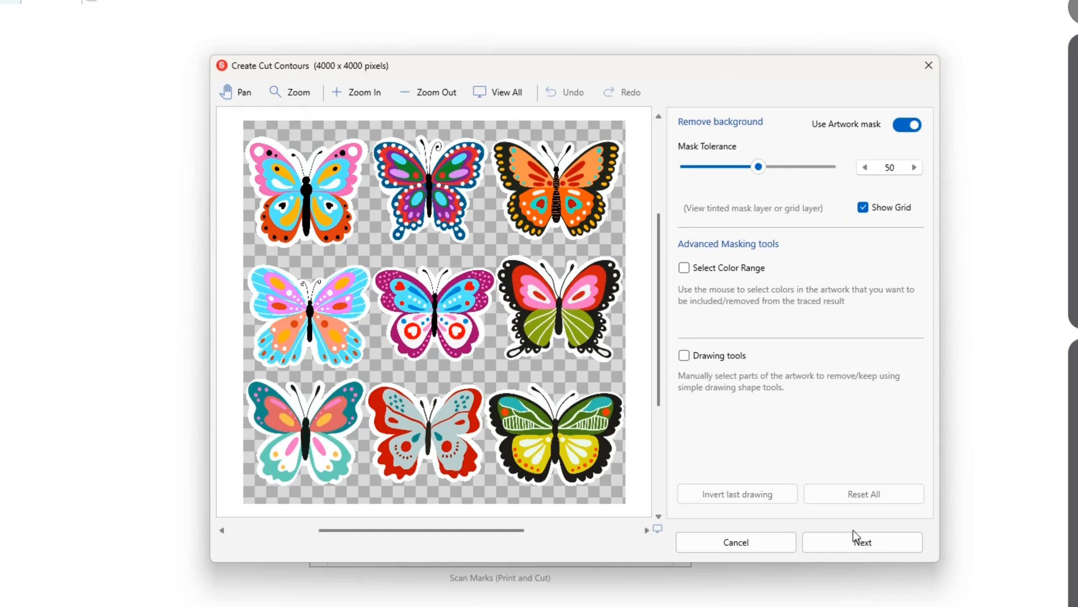
left_click(864, 542)
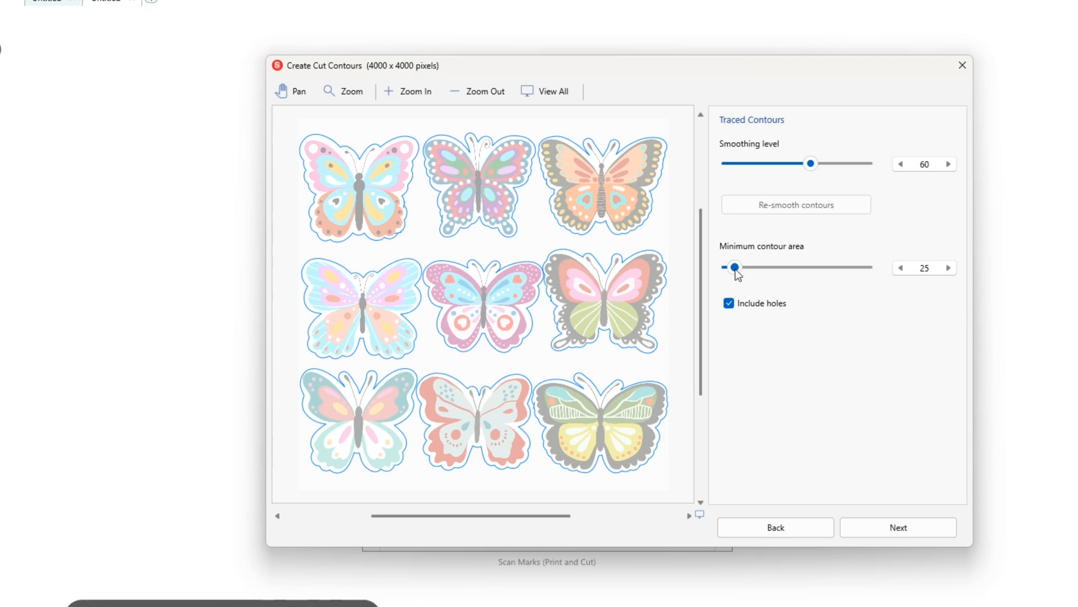
left_click_drag(736, 269, 733, 268)
left_click(898, 528)
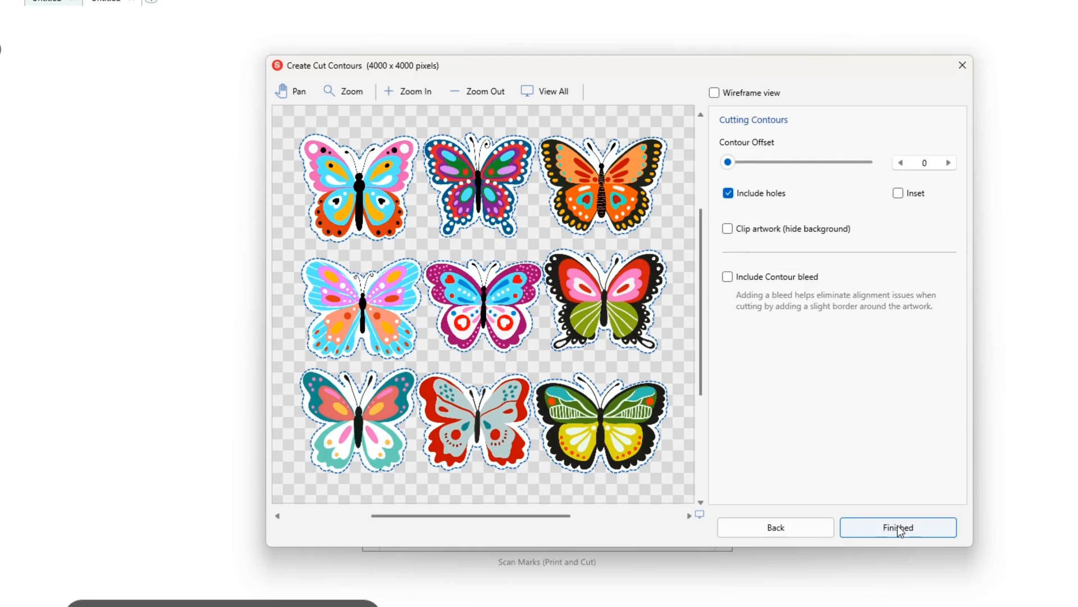
left_click(822, 529)
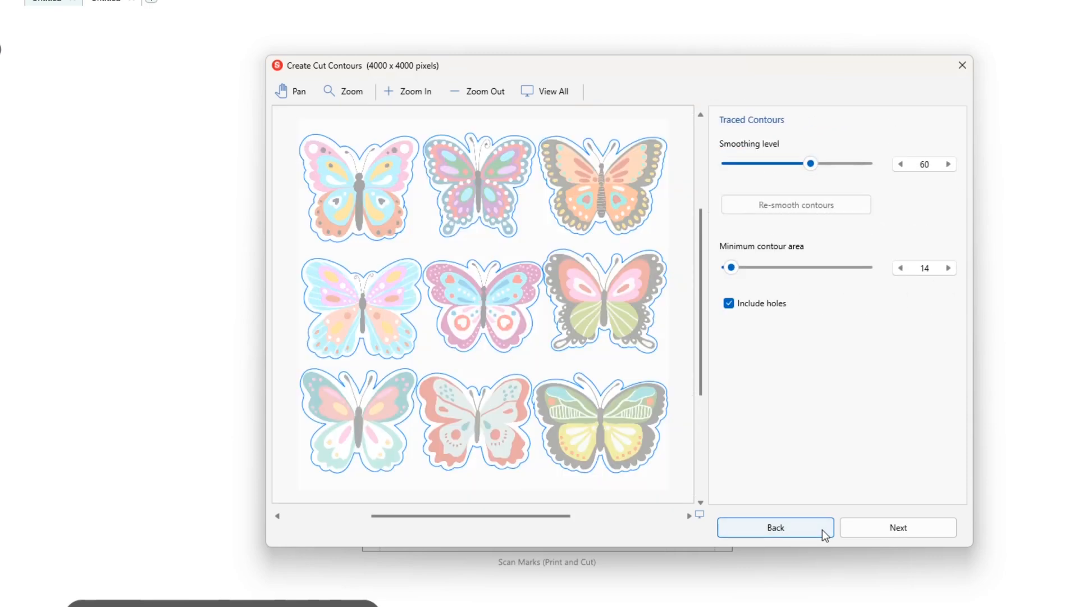
left_click(915, 529)
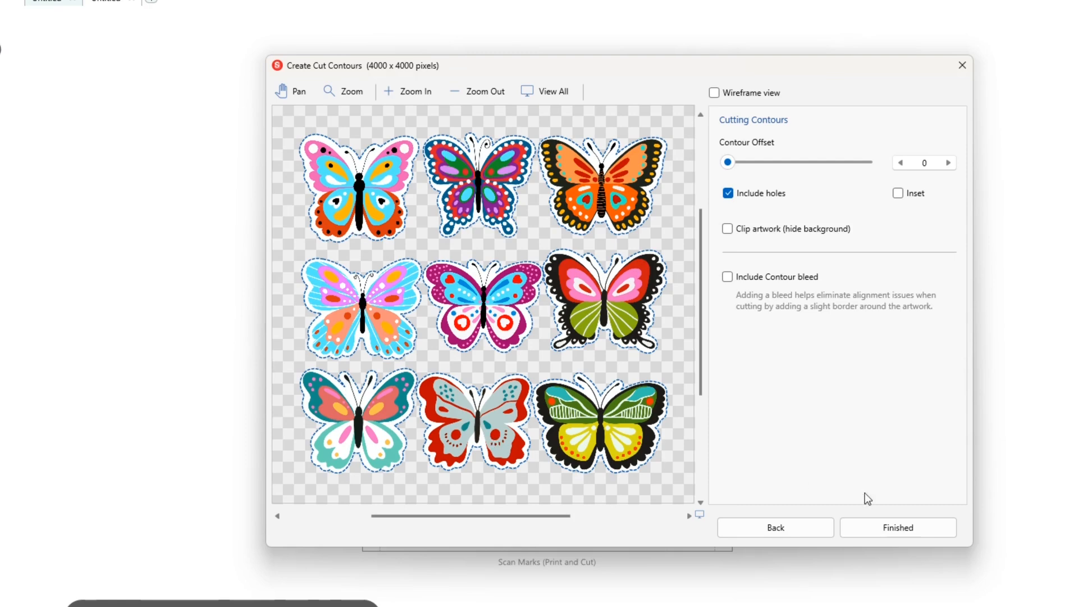
left_click(883, 530)
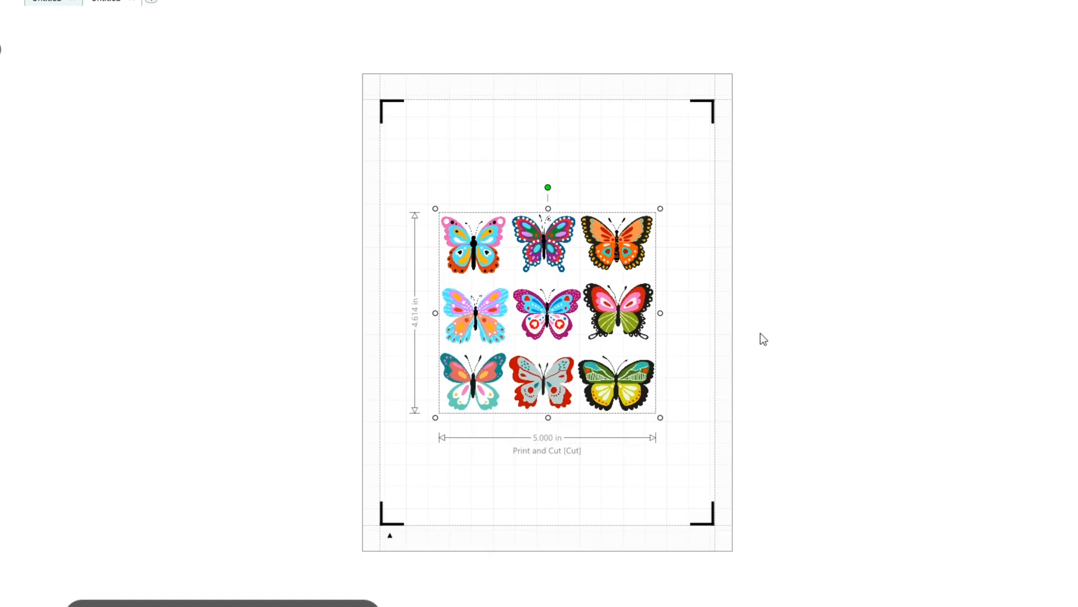
- Move the butterfly sheet to the upper-left area inside the page marks and enlarge it to about 7.13 in wide
left_click_drag(584, 323, 567, 258)
left_click_drag(512, 319, 464, 222)
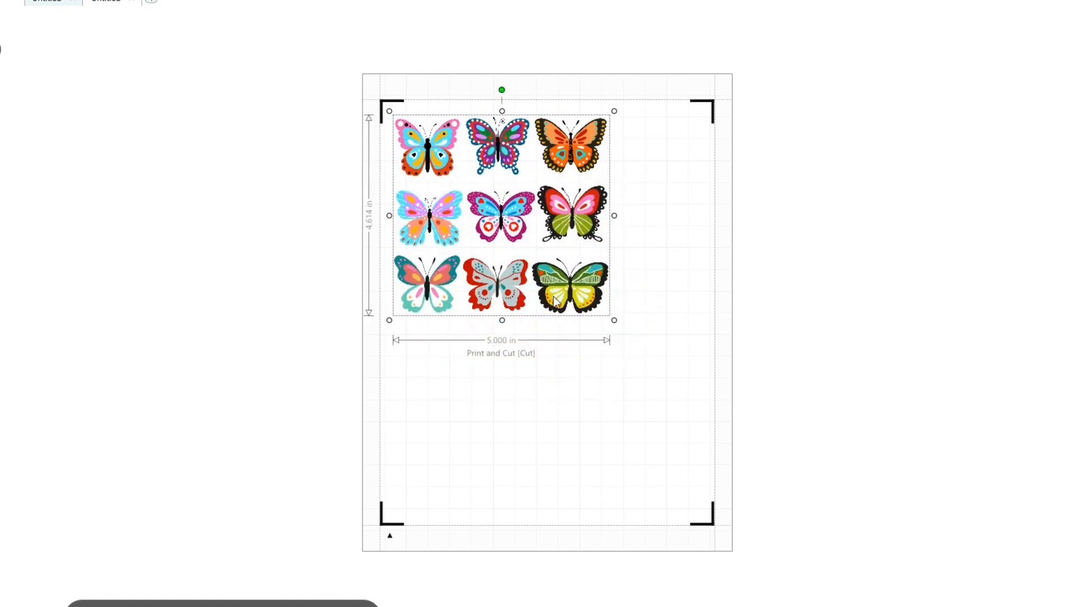
left_click_drag(614, 320, 703, 396)
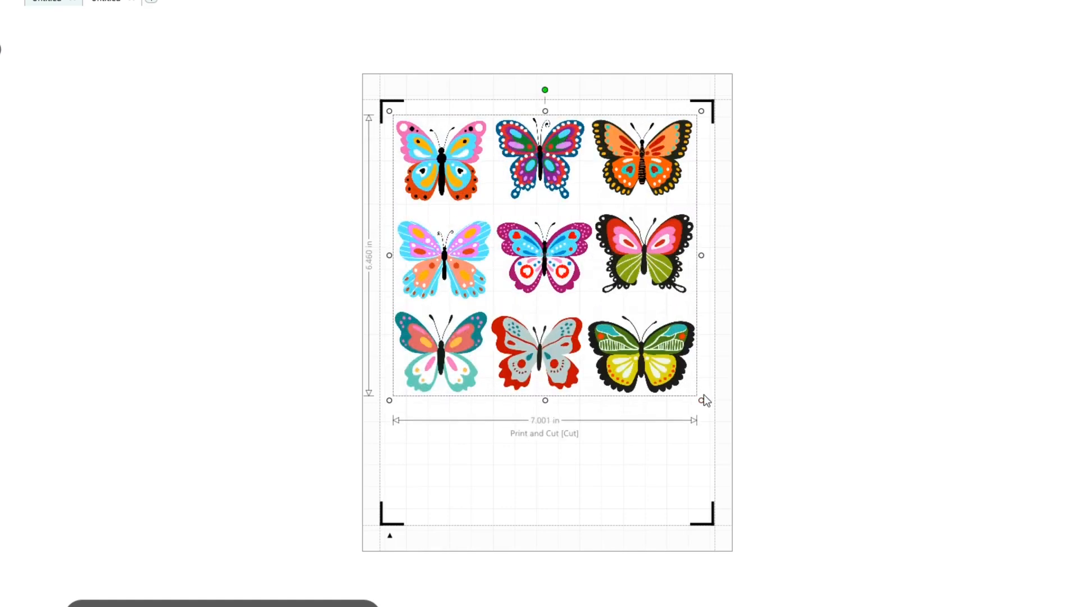
left_click_drag(705, 400, 703, 403)
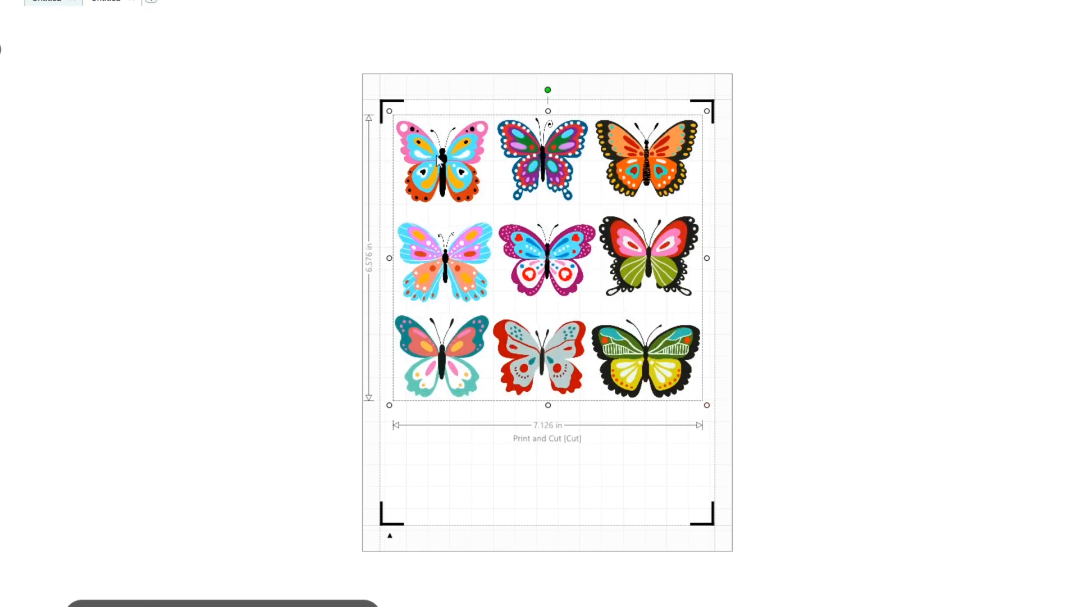
- Fine-tune the butterfly sheet to about 7.36 by 6.80 in so it fills the width between the page marks, and deselect it
left_click_drag(388, 111, 383, 105)
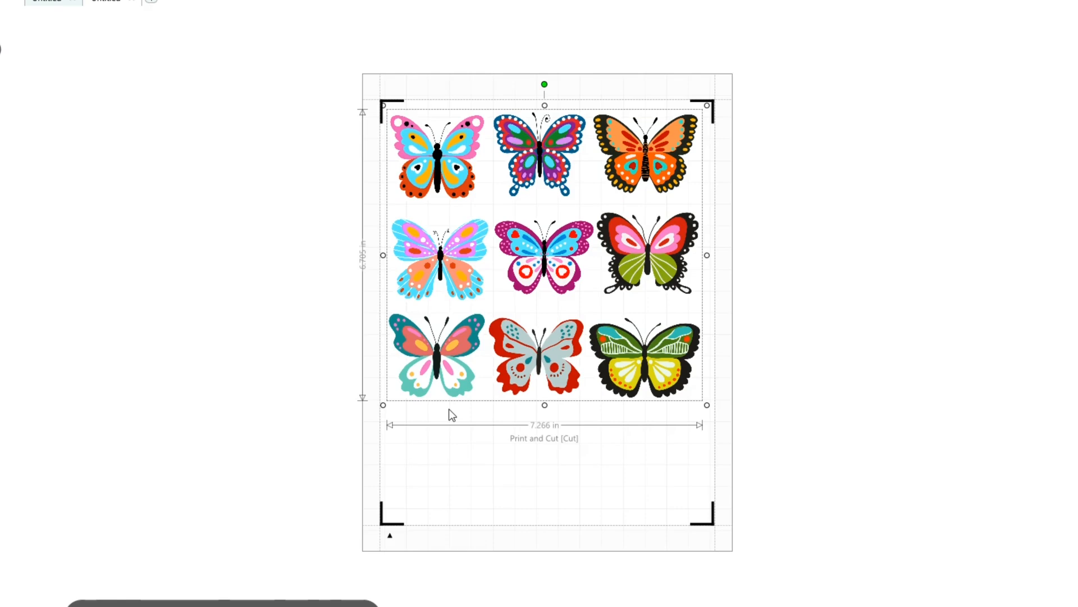
left_click_drag(383, 106, 359, 83)
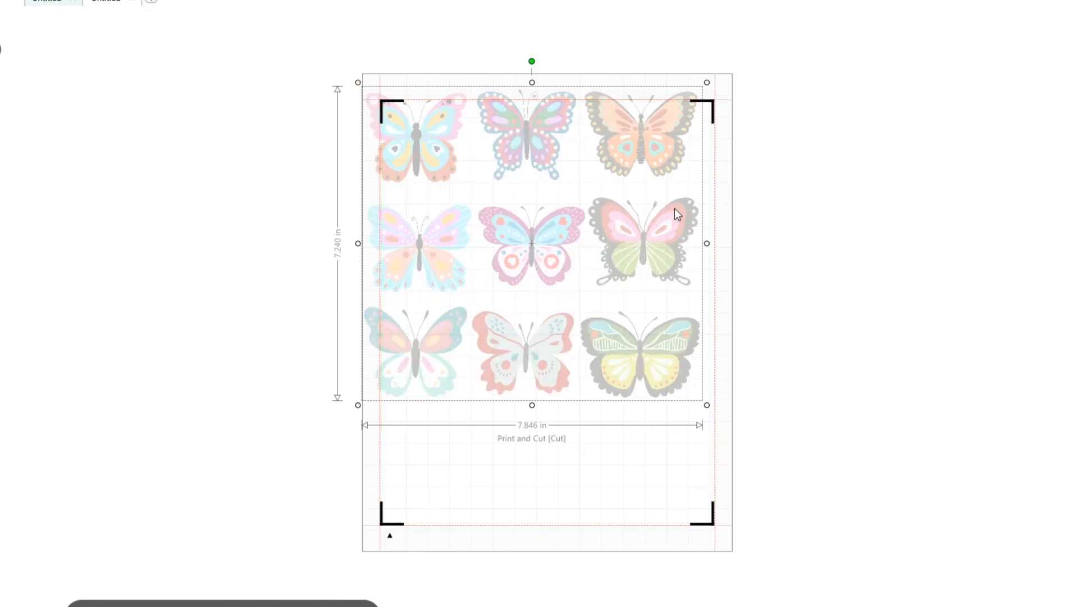
left_click_drag(358, 83, 385, 107)
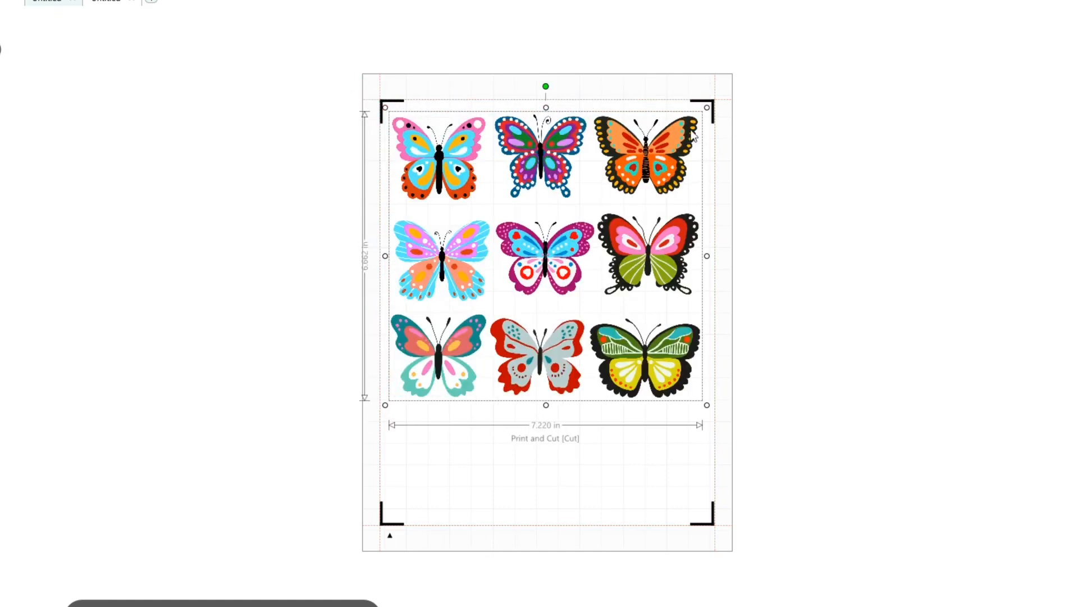
left_click_drag(707, 108, 717, 101)
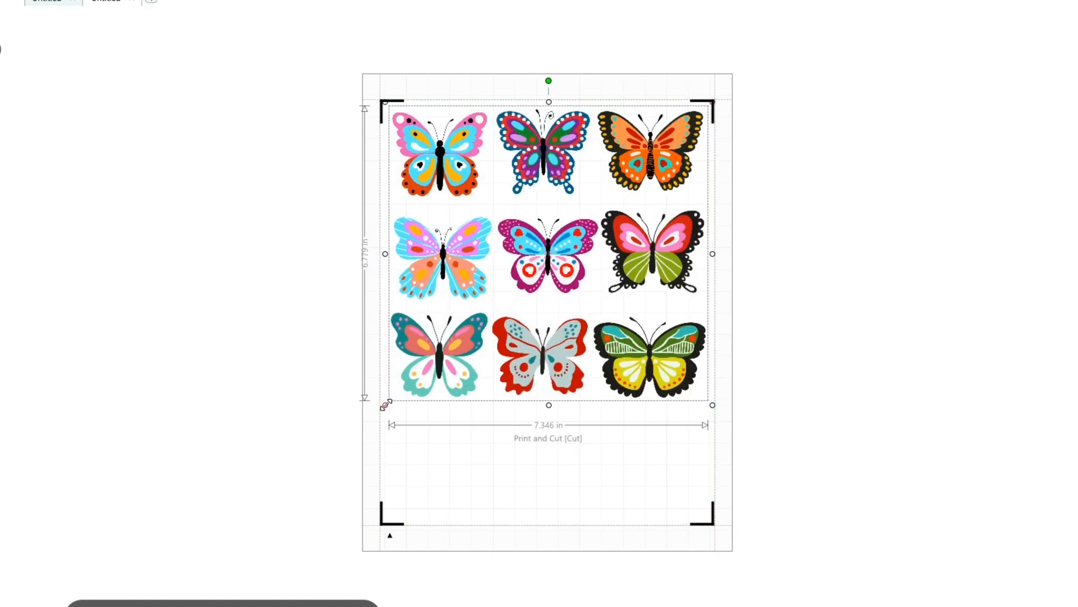
left_click_drag(385, 405, 384, 406)
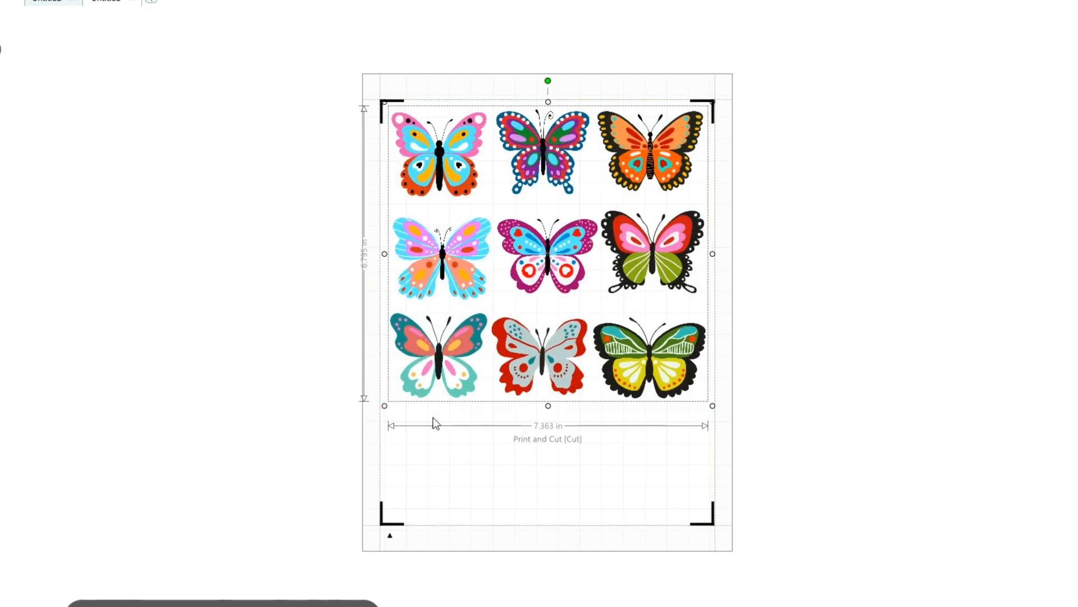
left_click(527, 466)
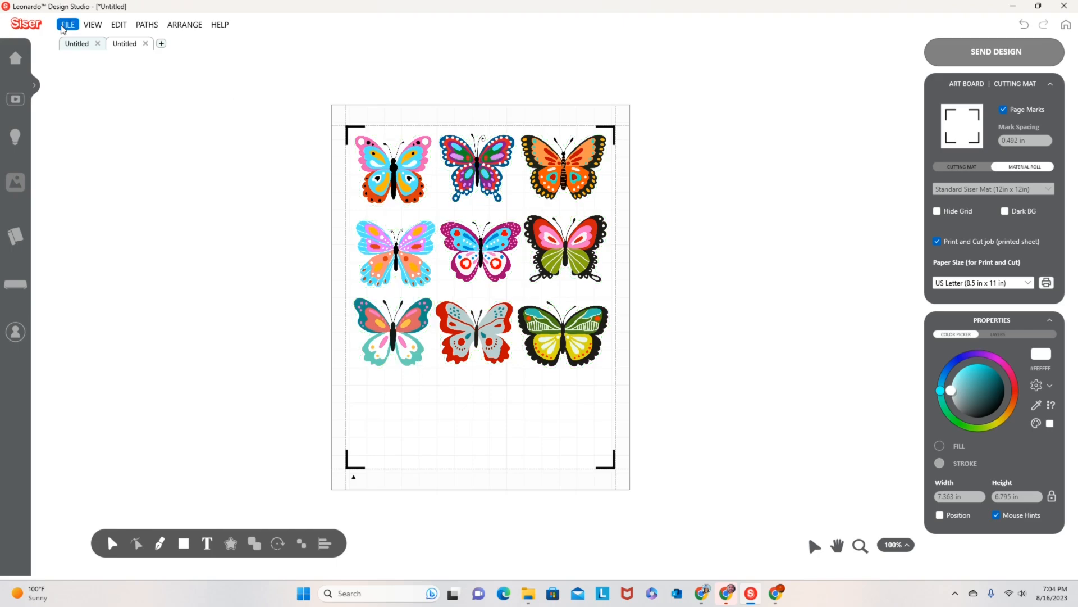
- Open the red and grey butterfly image IMG_8890 from the same clipart folder
left_click(67, 25)
left_click(79, 50)
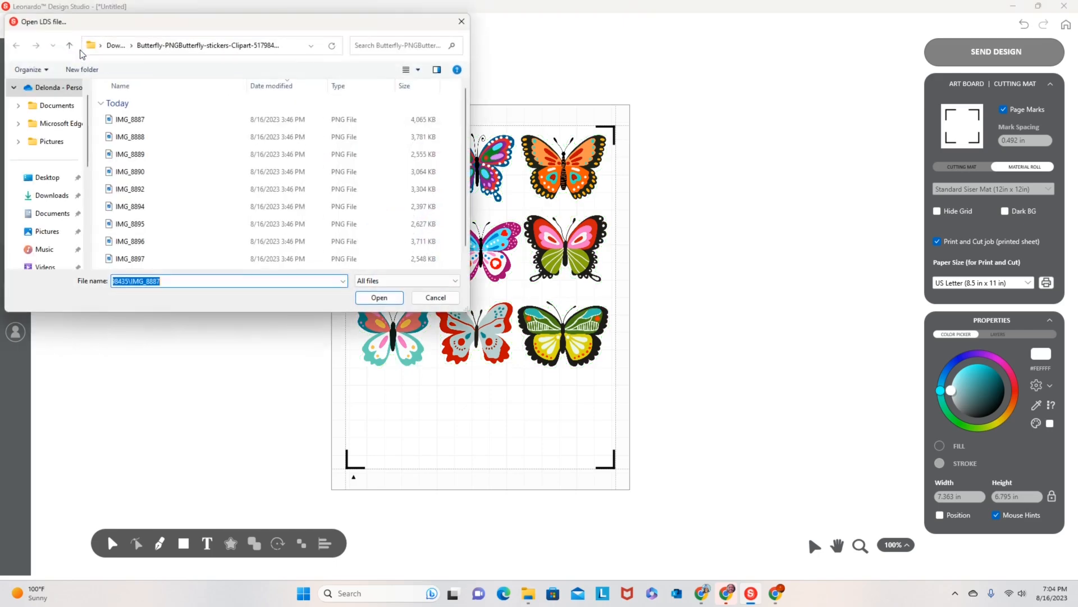
left_click(131, 175)
left_click(380, 302)
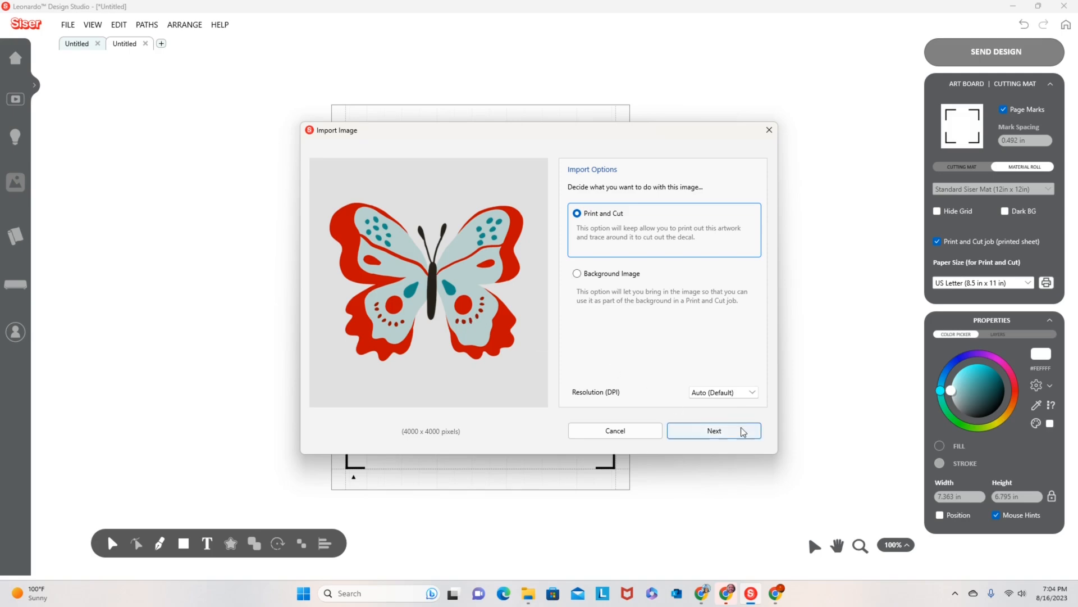
- Import the single butterfly as Print and Cut artwork with a contour offset of 15
left_click(715, 434)
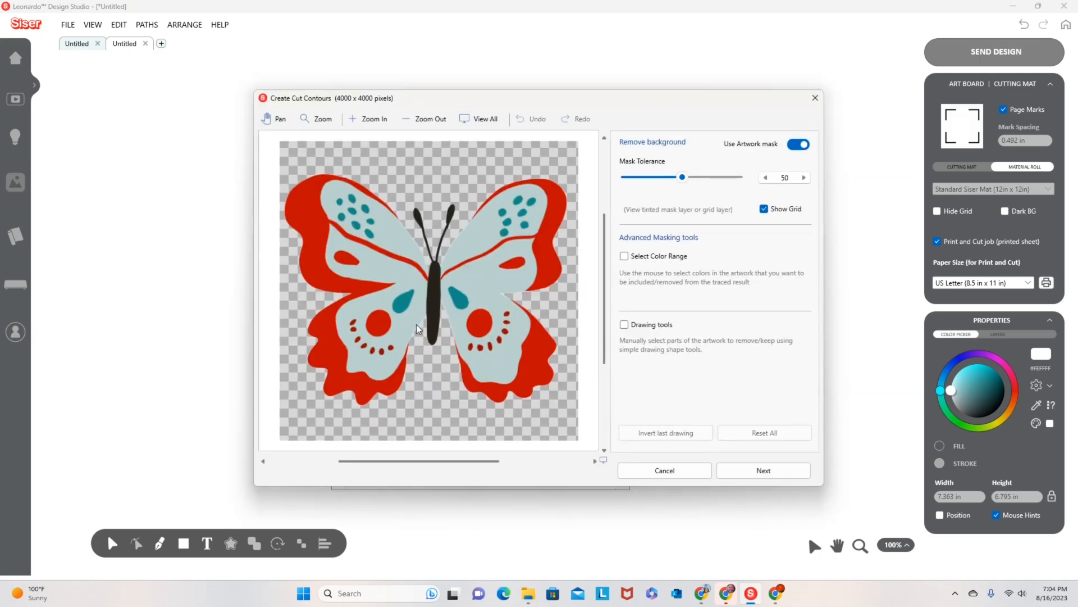
left_click(790, 471)
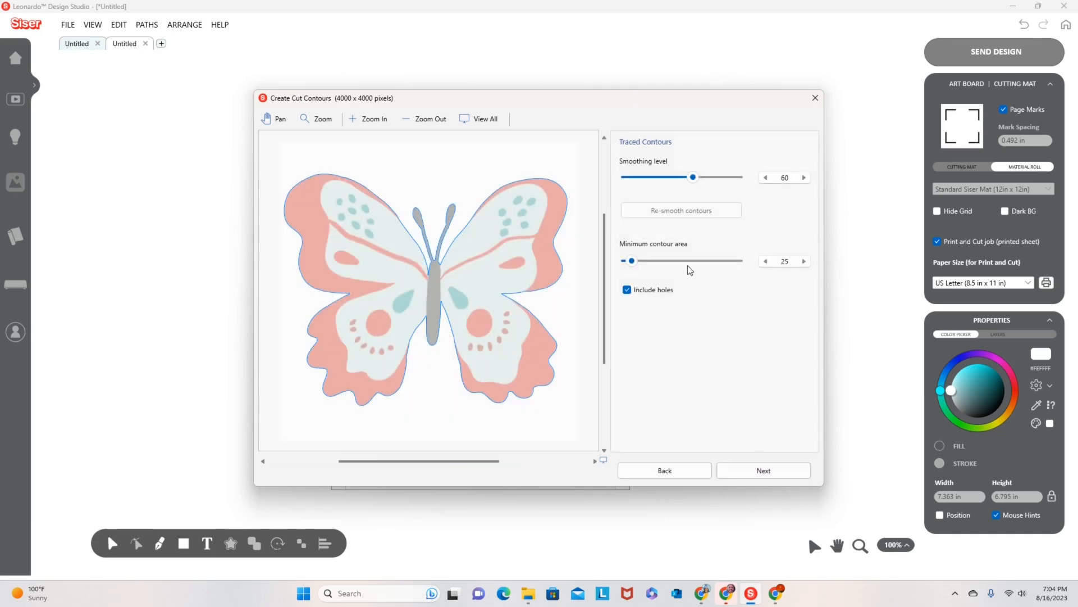
left_click(758, 476)
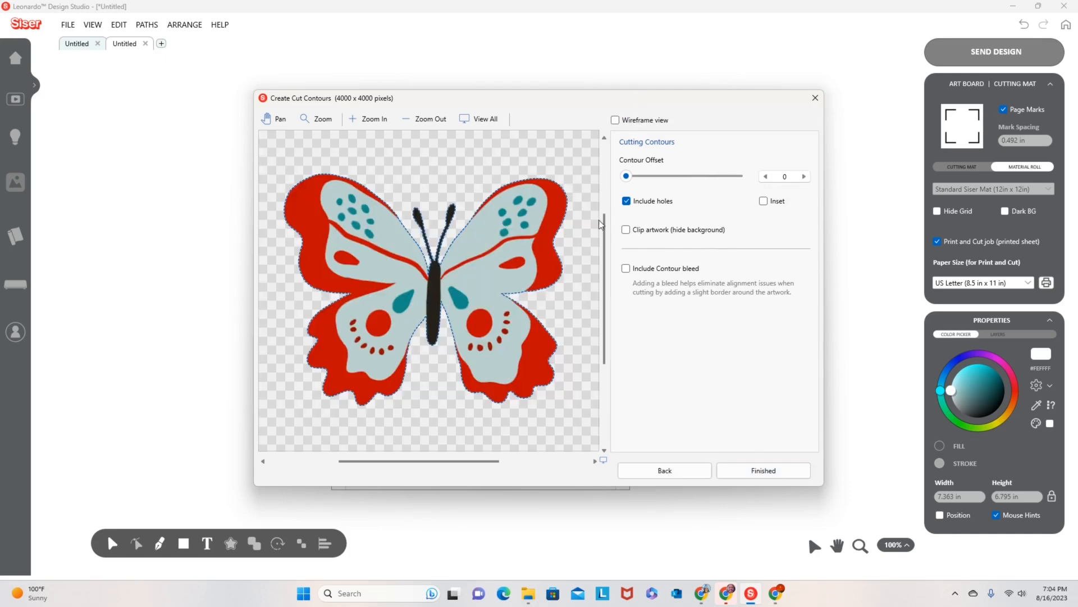
left_click_drag(628, 177, 645, 184)
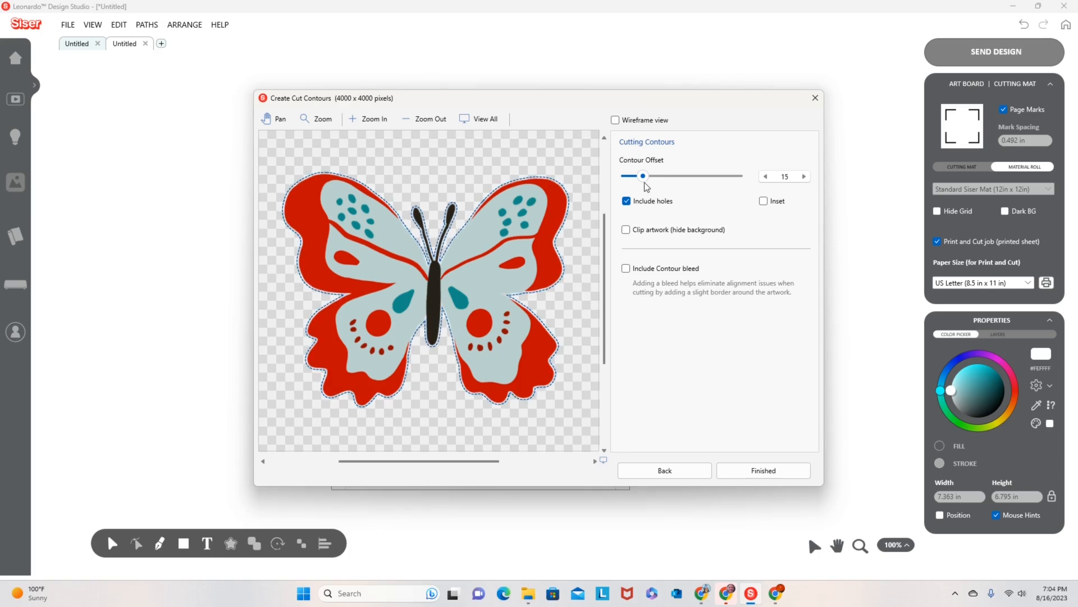
left_click(765, 471)
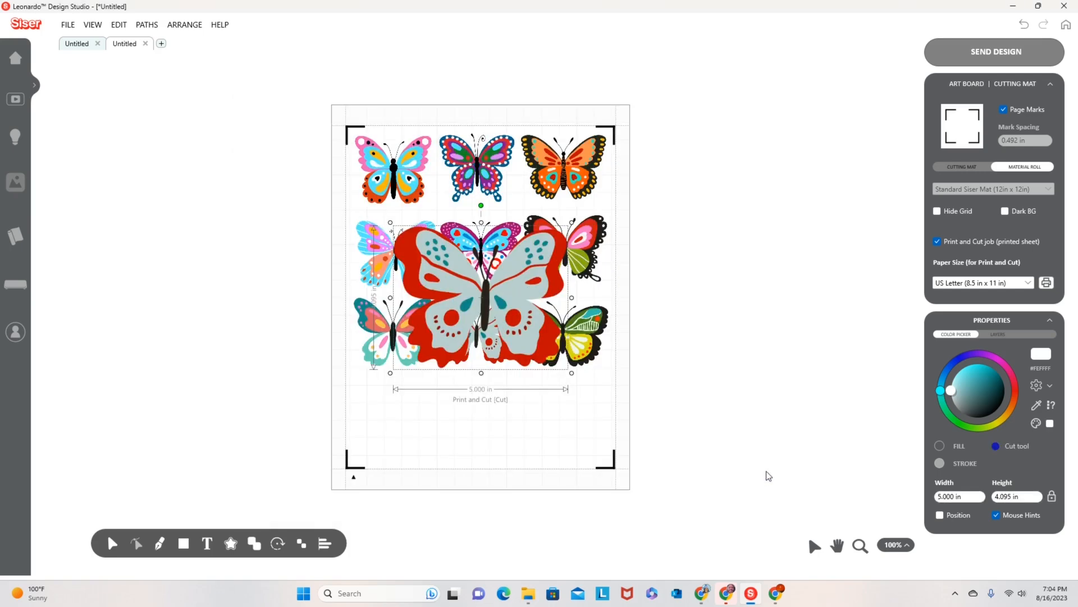
- Shrink the imported butterfly to about 2.48 by 2.03 in and place it in the lower-left empty space below the other butterflies
left_click_drag(566, 371, 508, 318)
left_click_drag(473, 276, 448, 413)
left_click_drag(481, 454, 456, 435)
left_click_drag(436, 398, 425, 422)
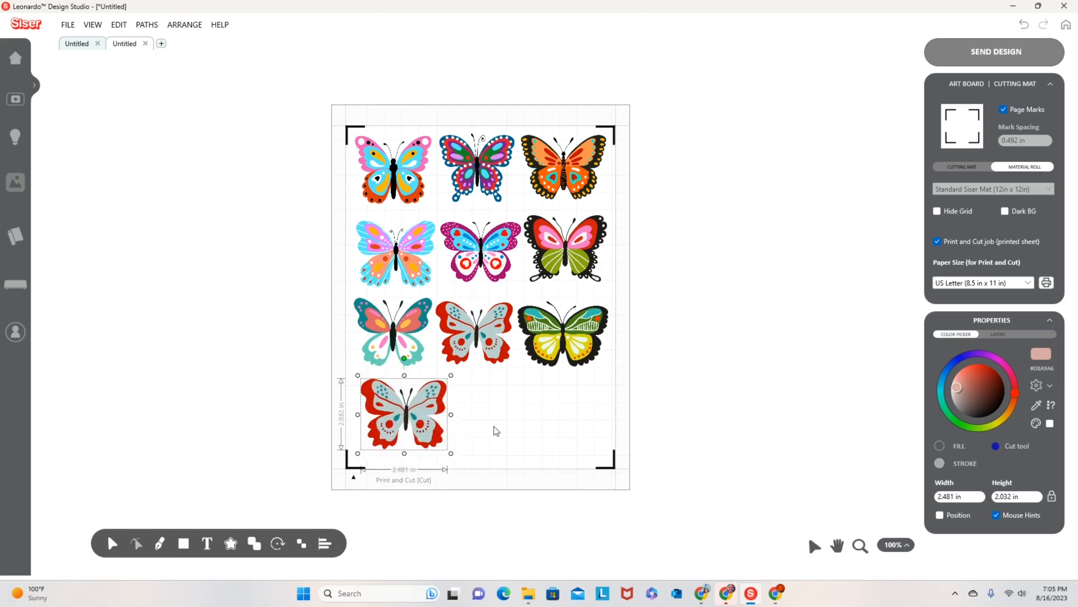
- Open the blue-edged, red and purple butterfly image IMG_8896 from the same clipart folder
left_click(67, 25)
left_click(84, 51)
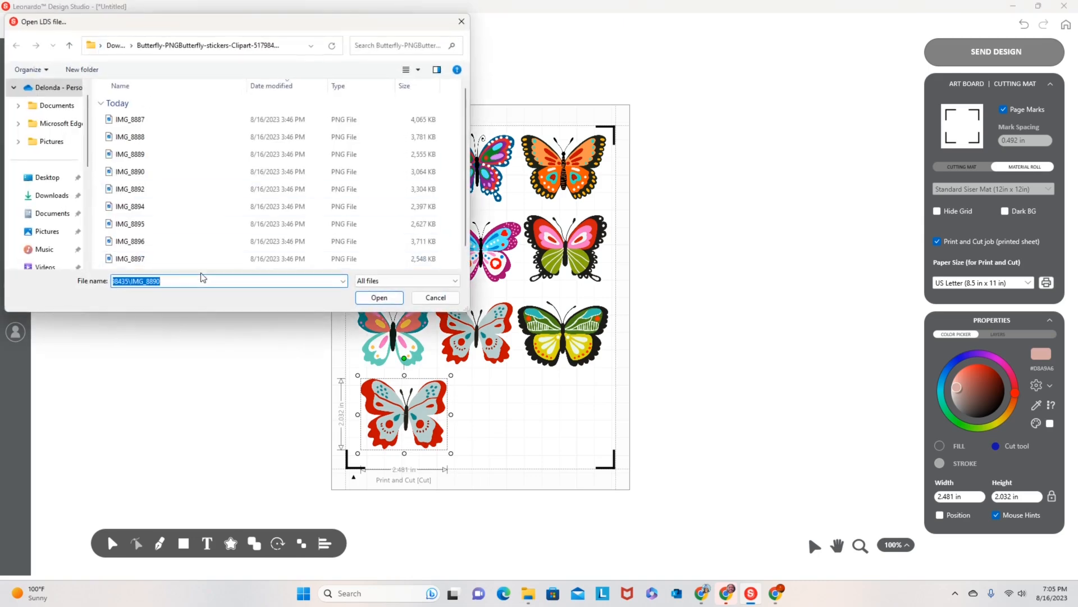
left_click(162, 241)
left_click(379, 298)
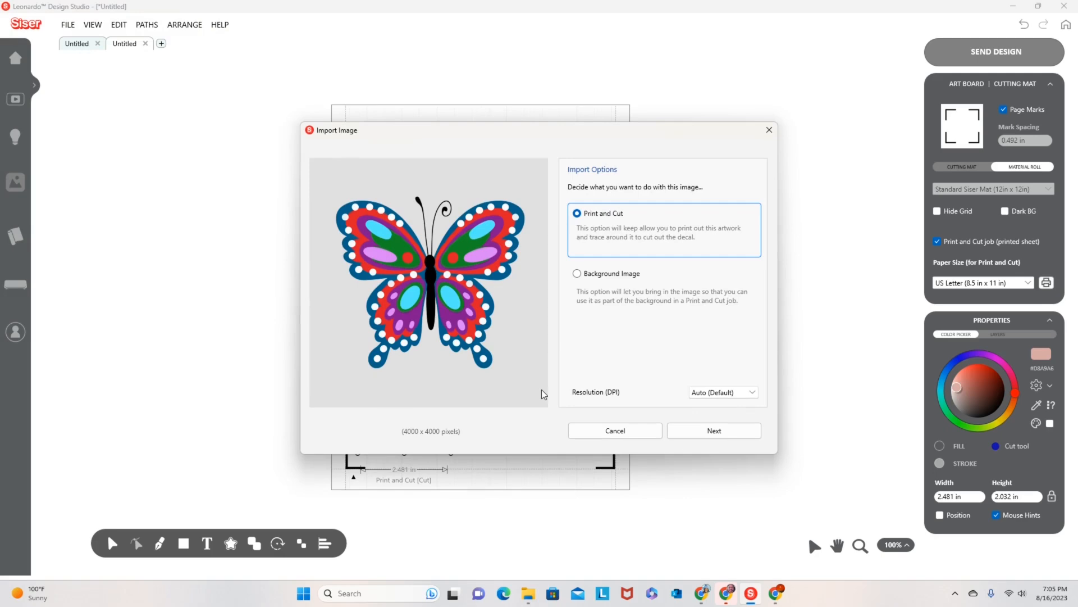
- Import the blue-edged butterfly as Print and Cut artwork with a contour offset of 10
left_click(731, 437)
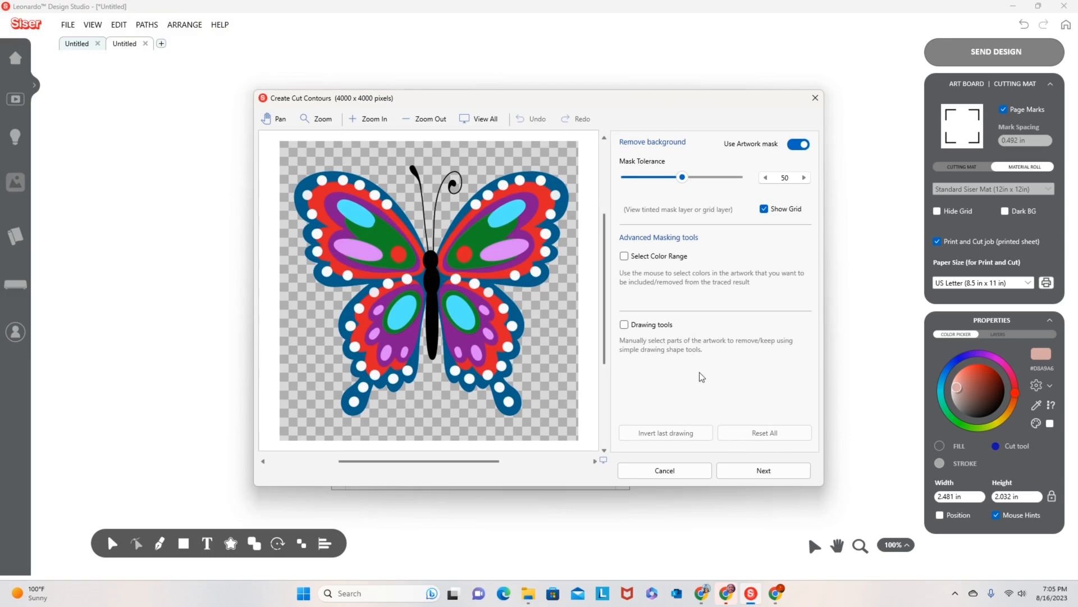
left_click(765, 471)
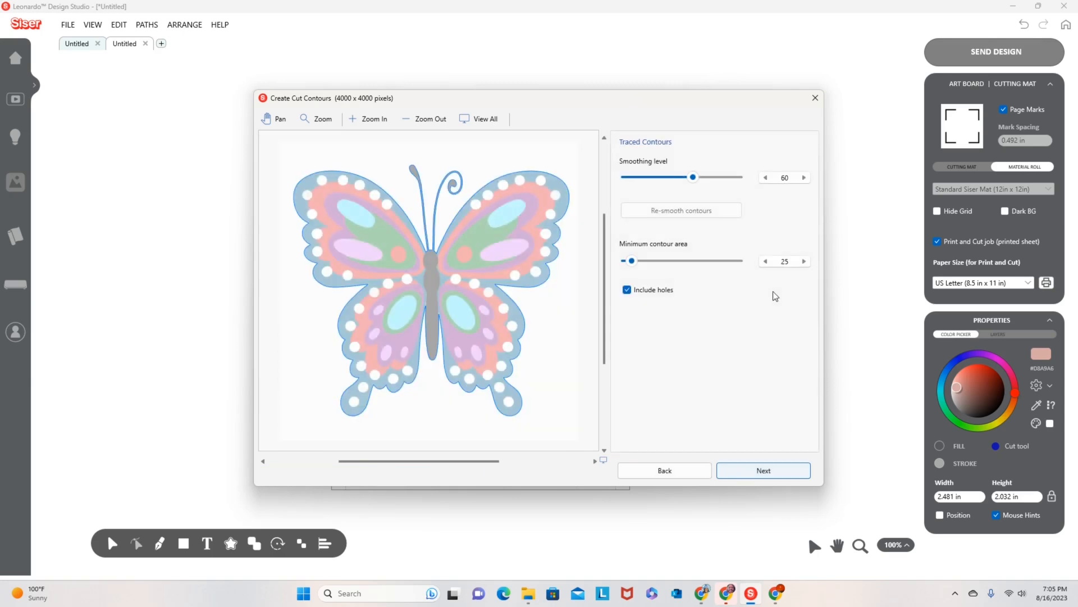
left_click(783, 478)
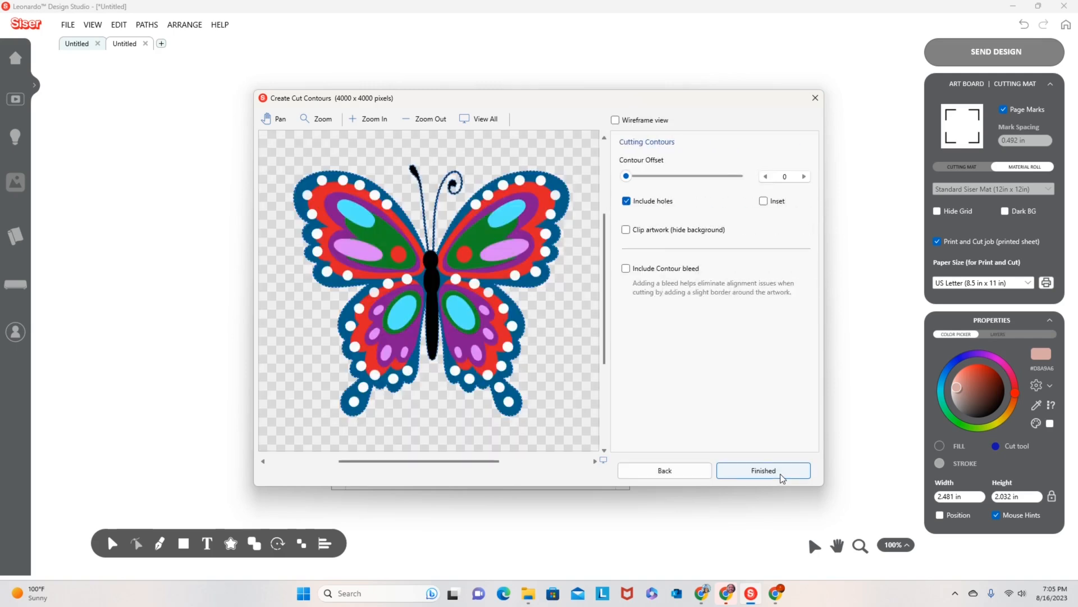
left_click_drag(626, 176, 639, 177)
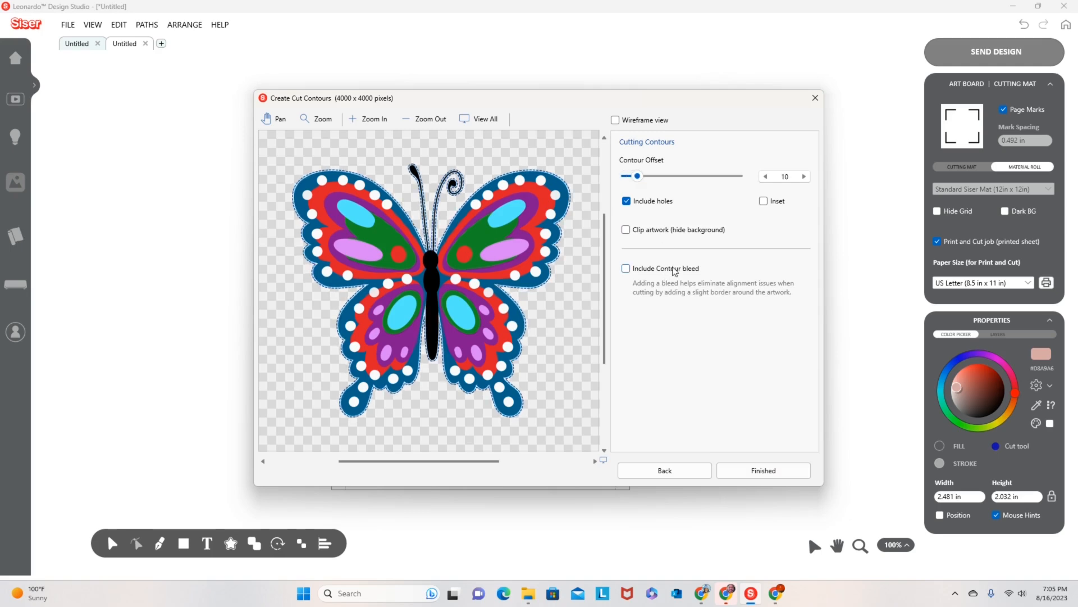
left_click(792, 472)
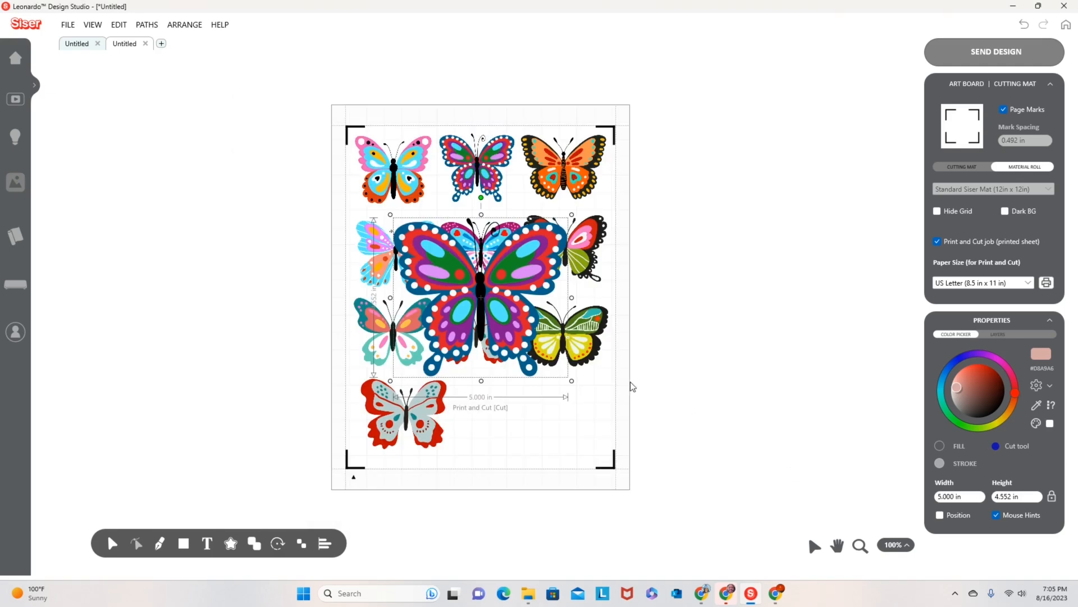
- Shrink the imported butterfly to about 2.54 by 2.32 in, place it beside the red and grey one in the bottom row, and deselect it
left_click_drag(570, 382, 485, 302)
left_click_drag(432, 236, 514, 413)
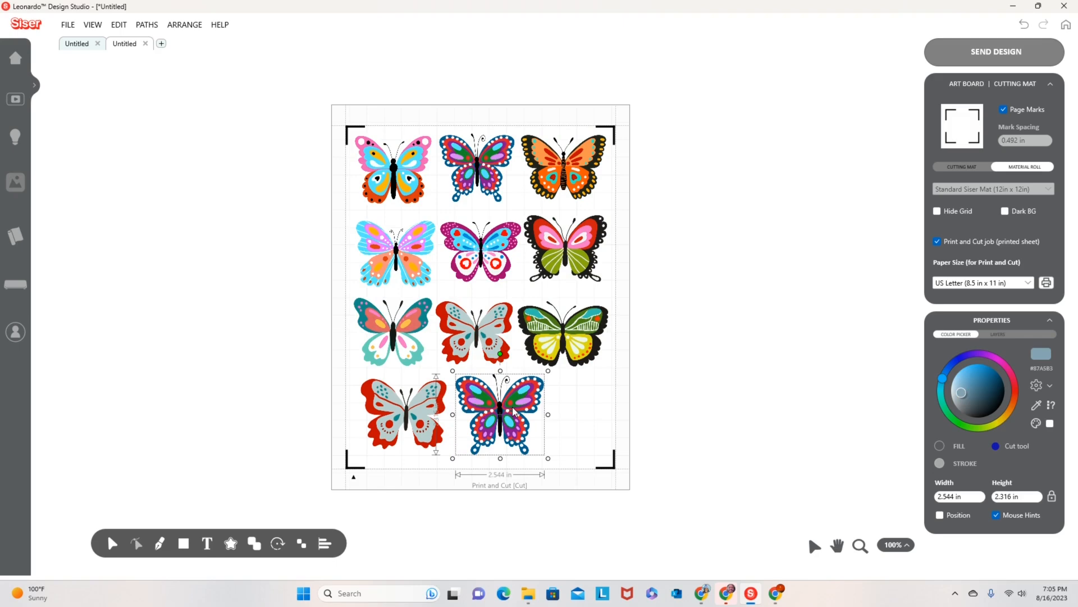
left_click(573, 428)
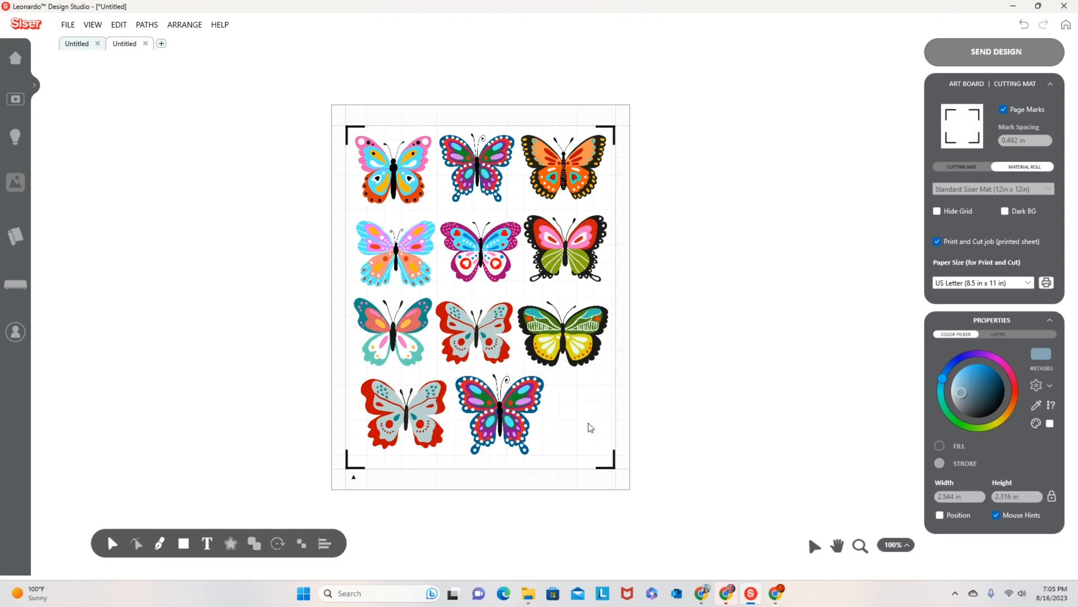
- Select the two added butterflies and the nine-butterfly sheet in turn to compare how each is grouped and sized
left_click(516, 424)
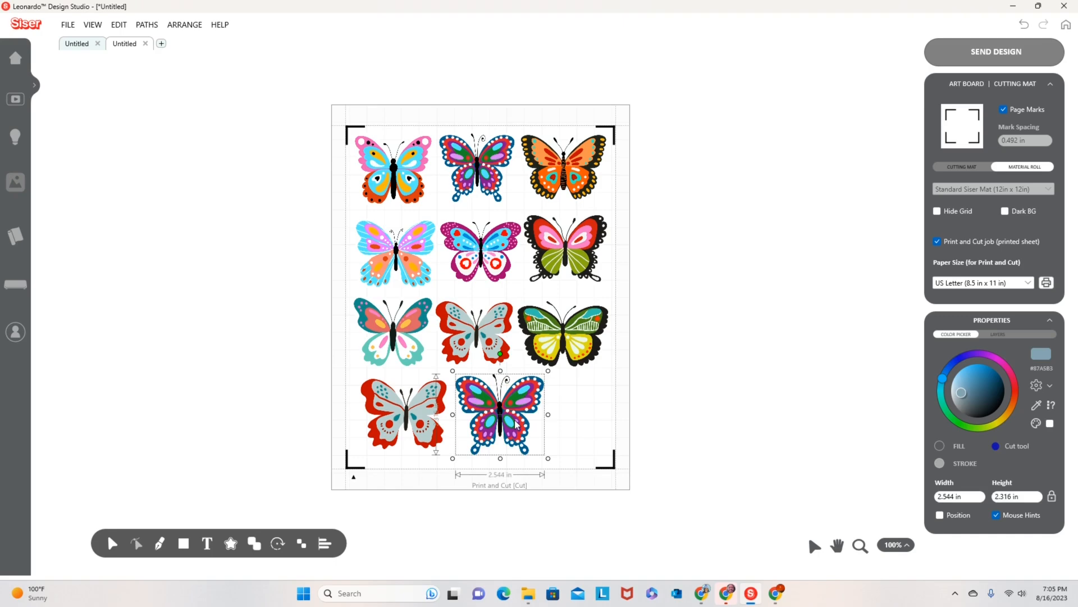
left_click(489, 185)
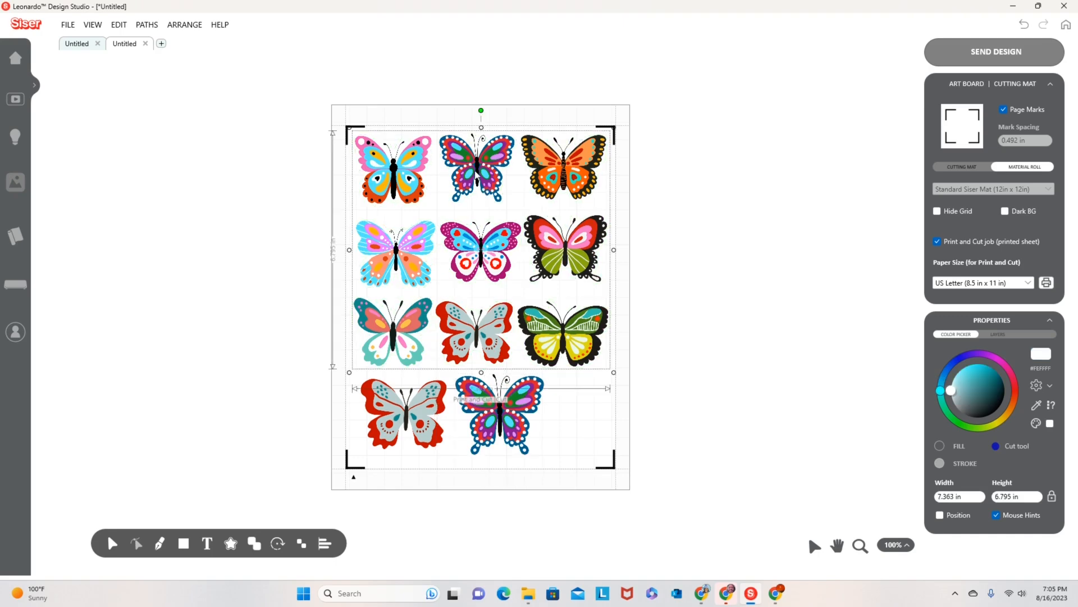
left_click(553, 436)
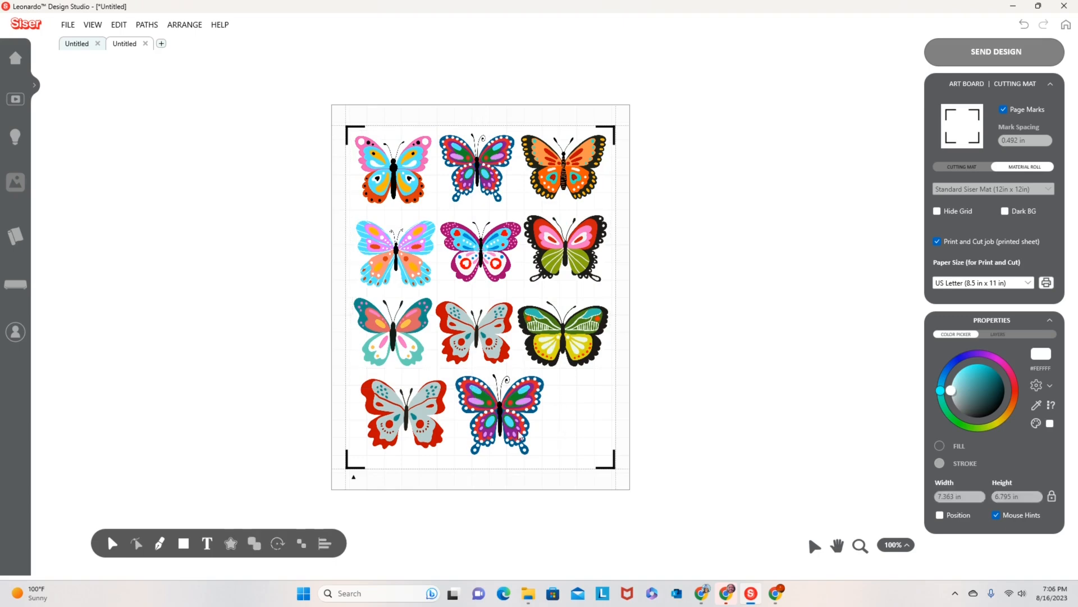
left_click(510, 434)
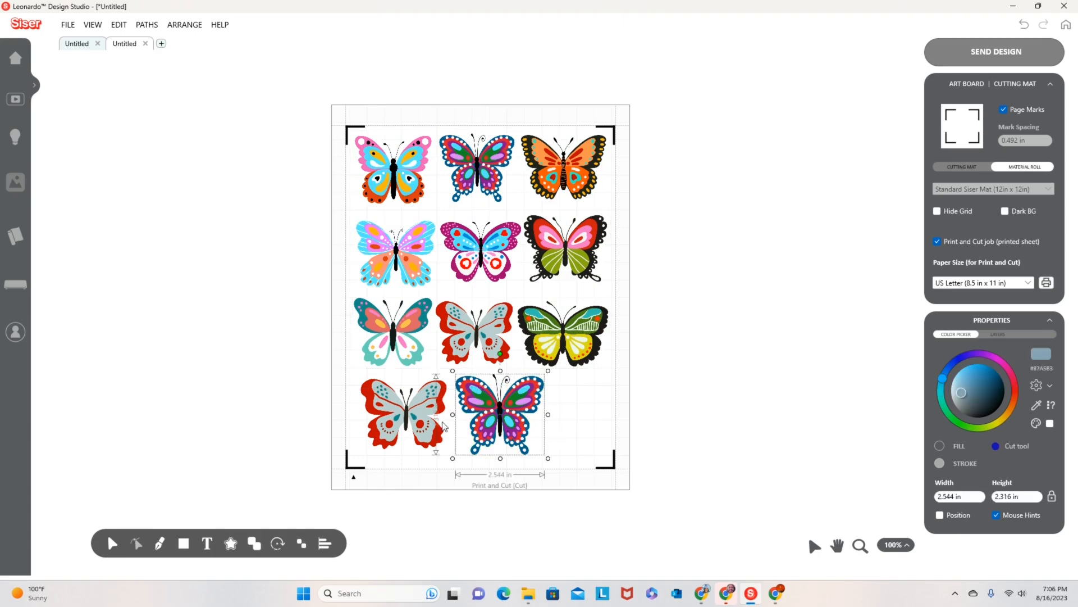
left_click(413, 420)
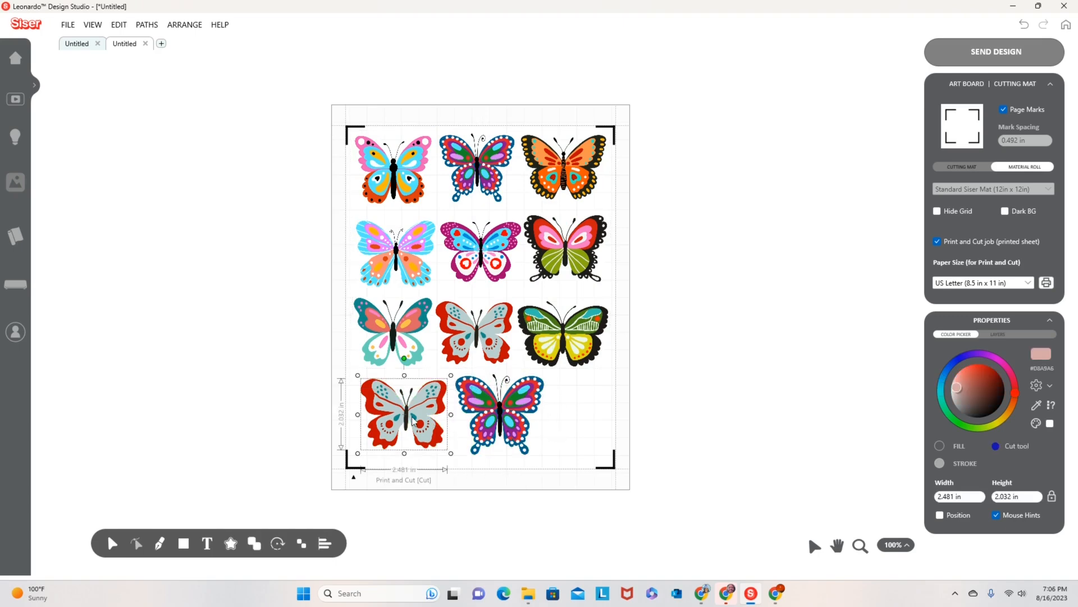
left_click(593, 435)
left_click(508, 429)
left_click(553, 427)
left_click(68, 25)
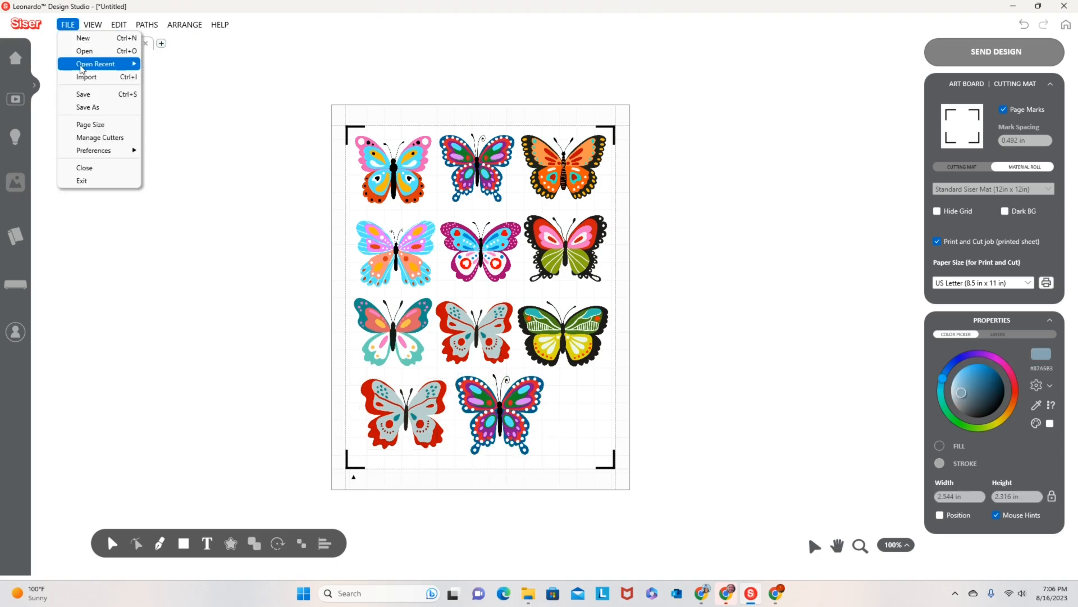
left_click(78, 49)
scroll(137, 253, "down", 1)
left_click(137, 260)
left_click(375, 298)
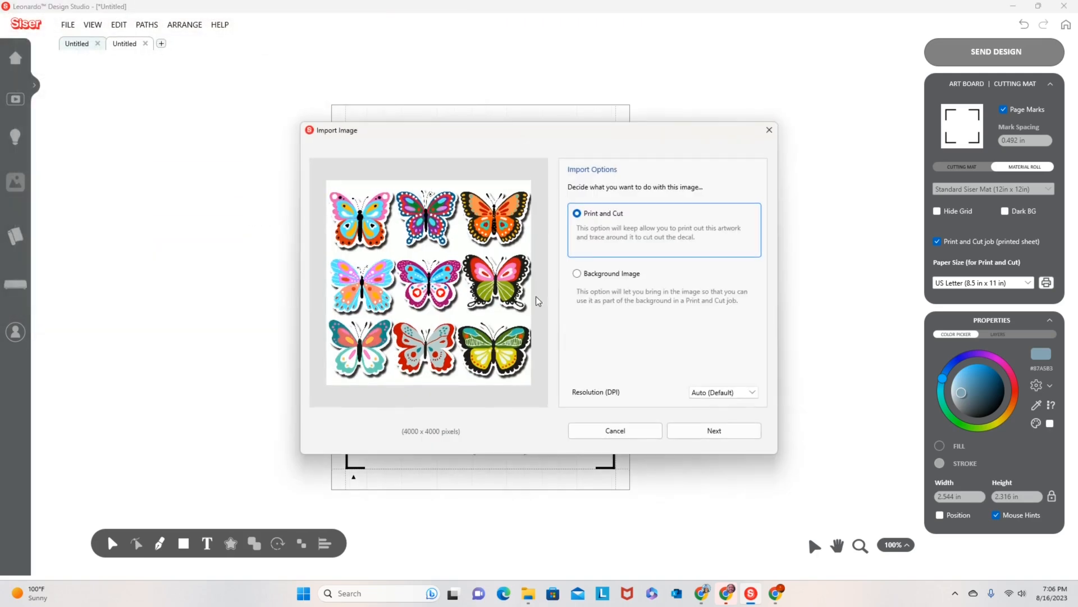
left_click(620, 431)
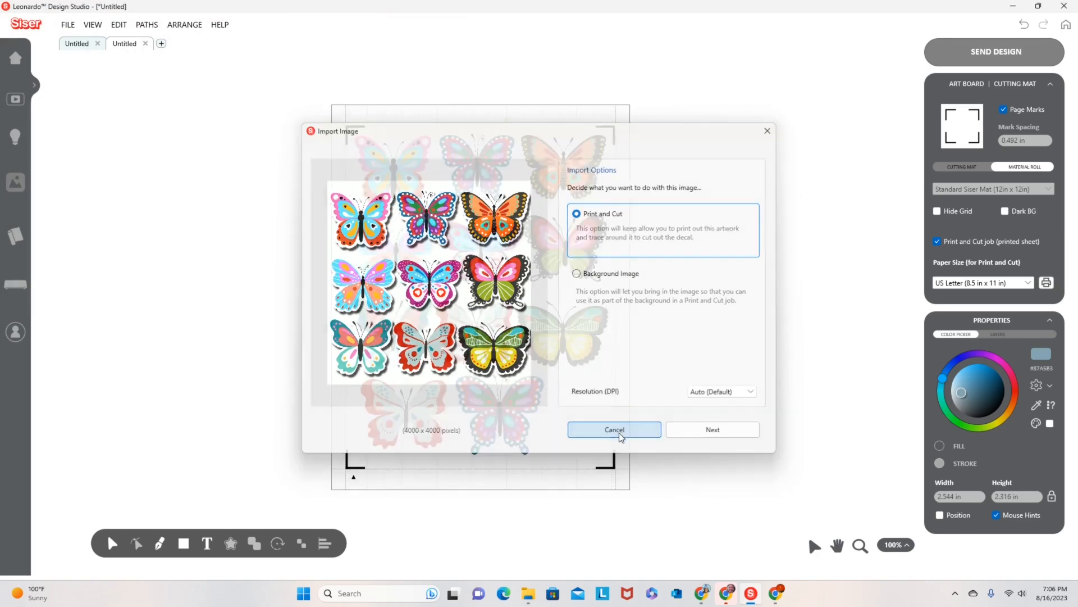
left_click(77, 26)
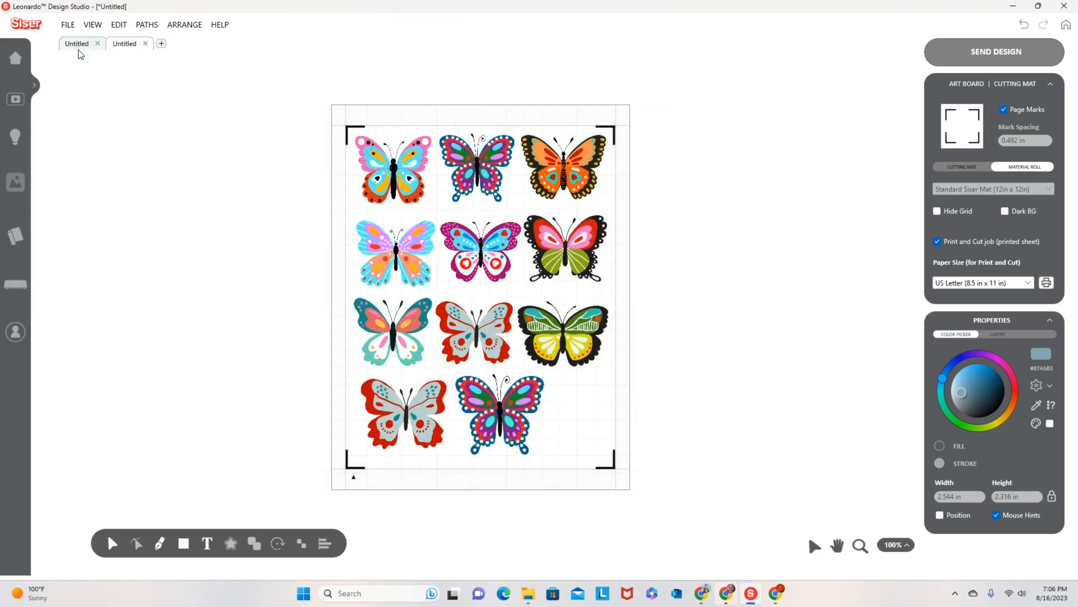
left_click(79, 53)
left_click(135, 172)
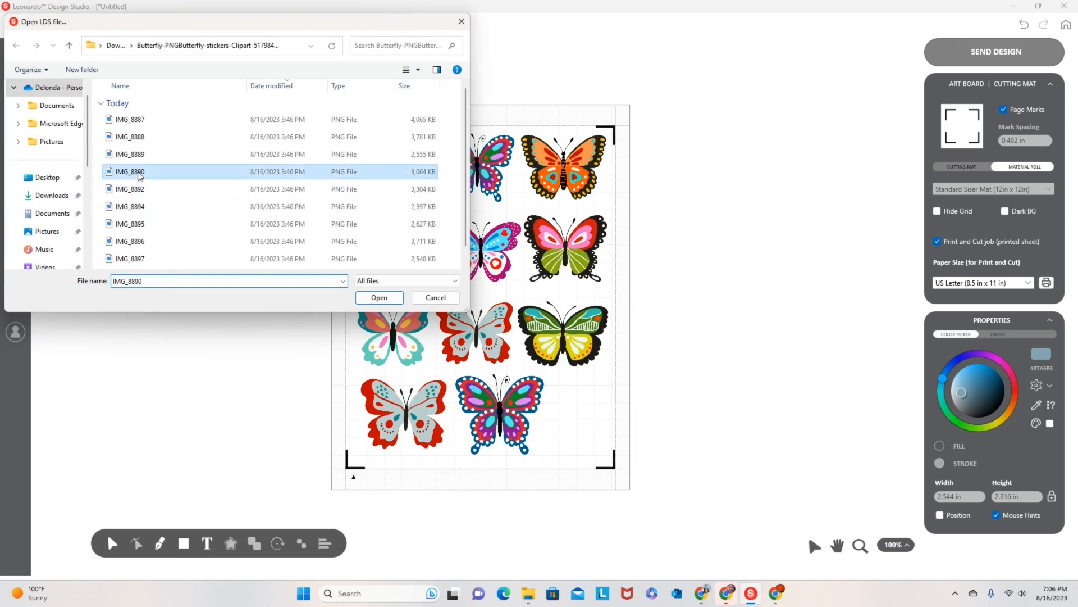
left_click(369, 298)
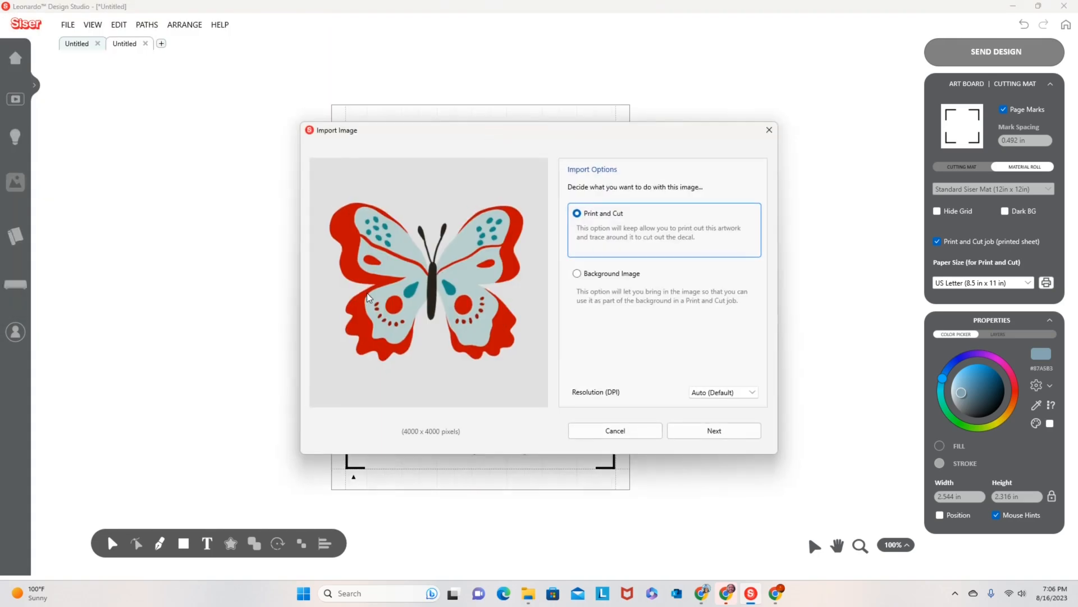
left_click(616, 430)
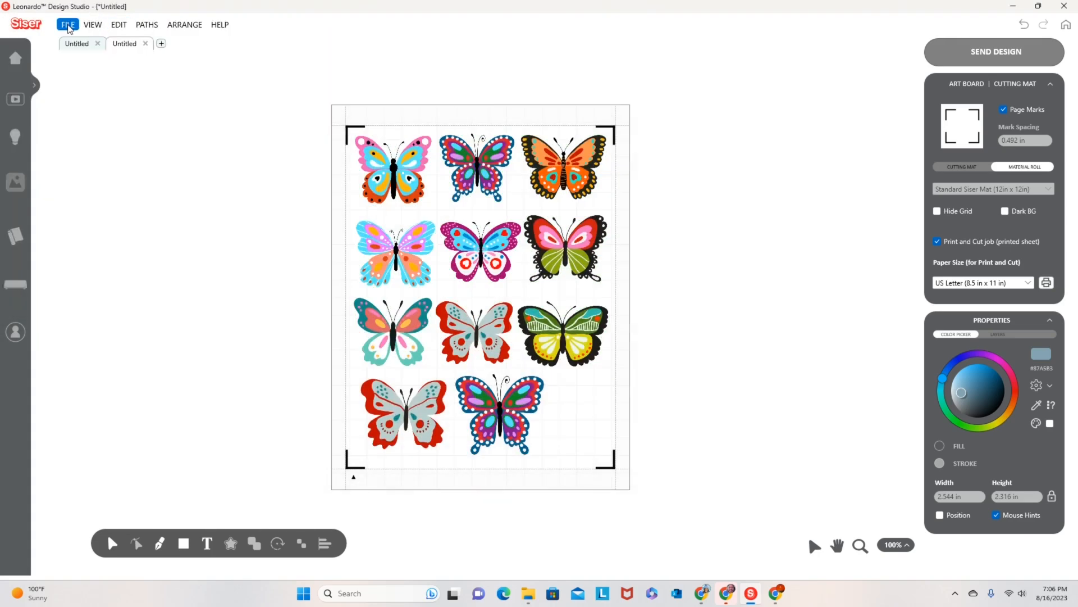
- Open the light blue, pink and orange butterfly image IMG_8895 from the clipart folder
left_click(69, 25)
left_click(85, 51)
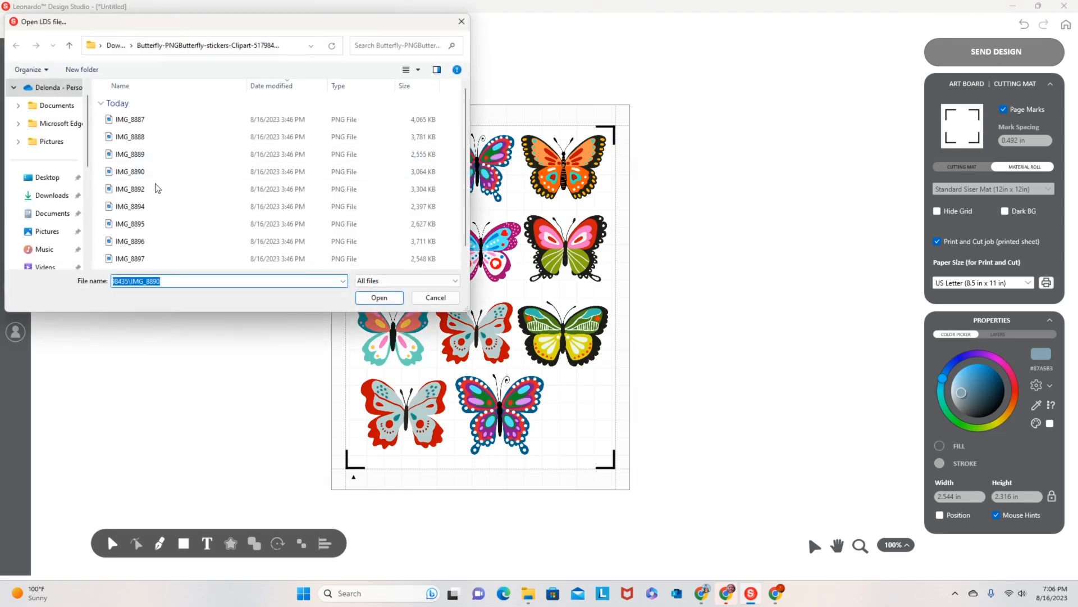
left_click(147, 225)
left_click(382, 299)
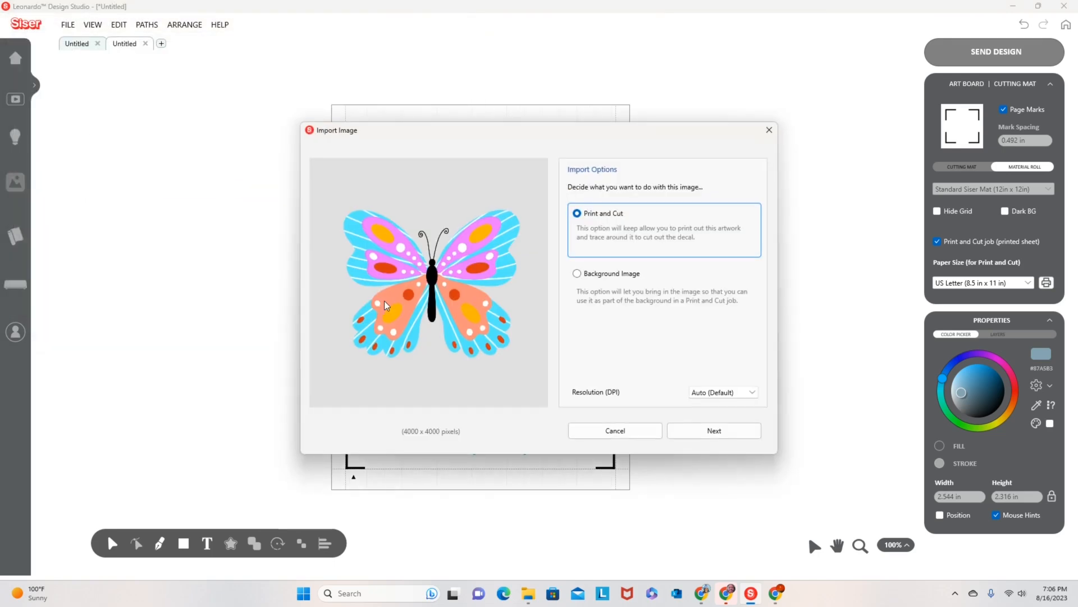
- Import the light blue butterfly as Print and Cut artwork with a contour offset of 10
left_click(732, 434)
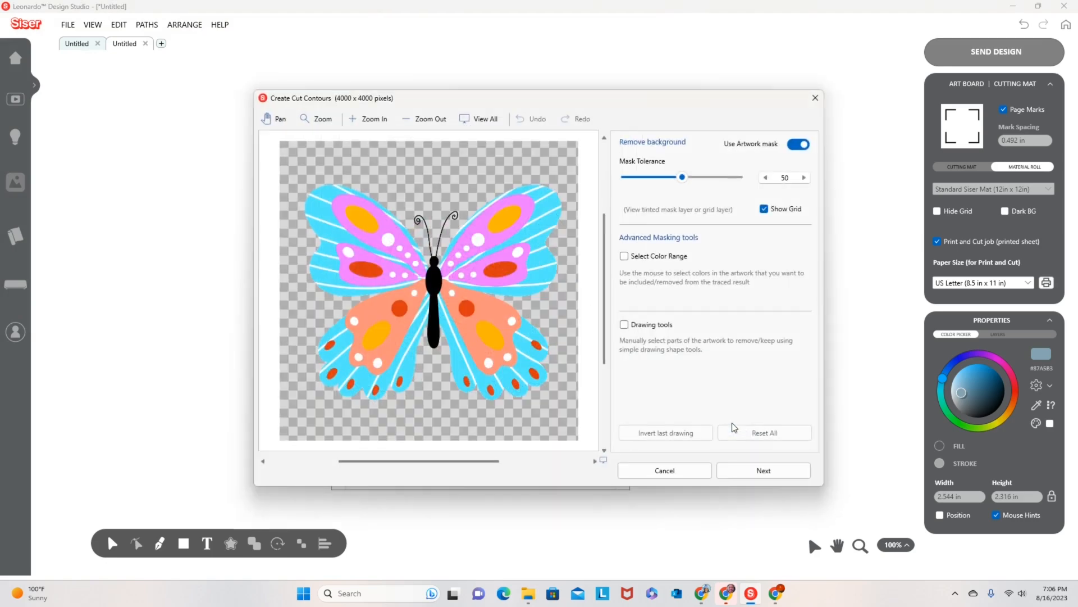
left_click(753, 475)
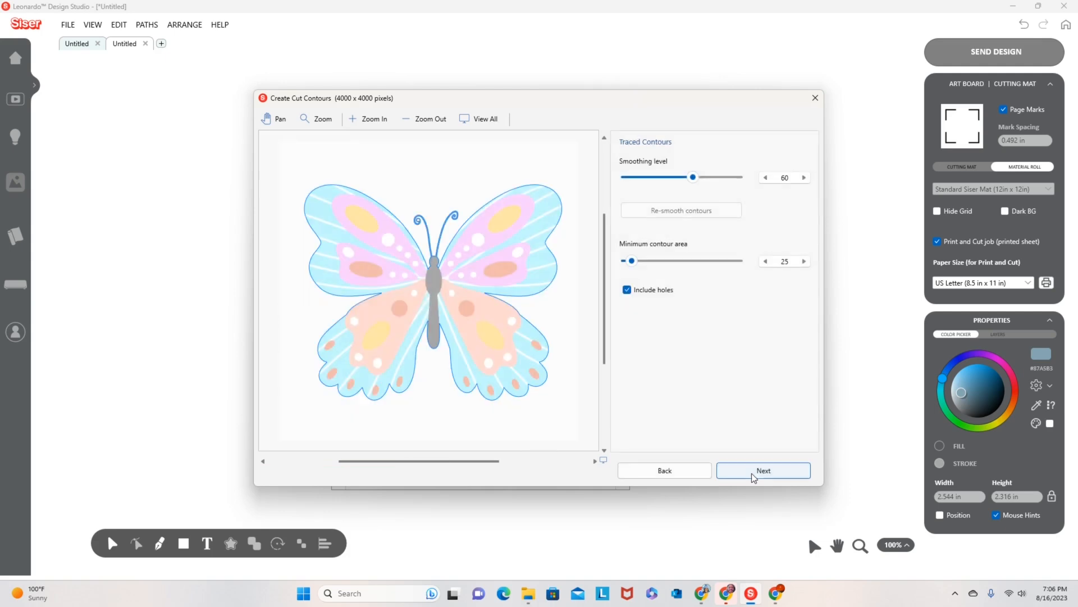
left_click(753, 477)
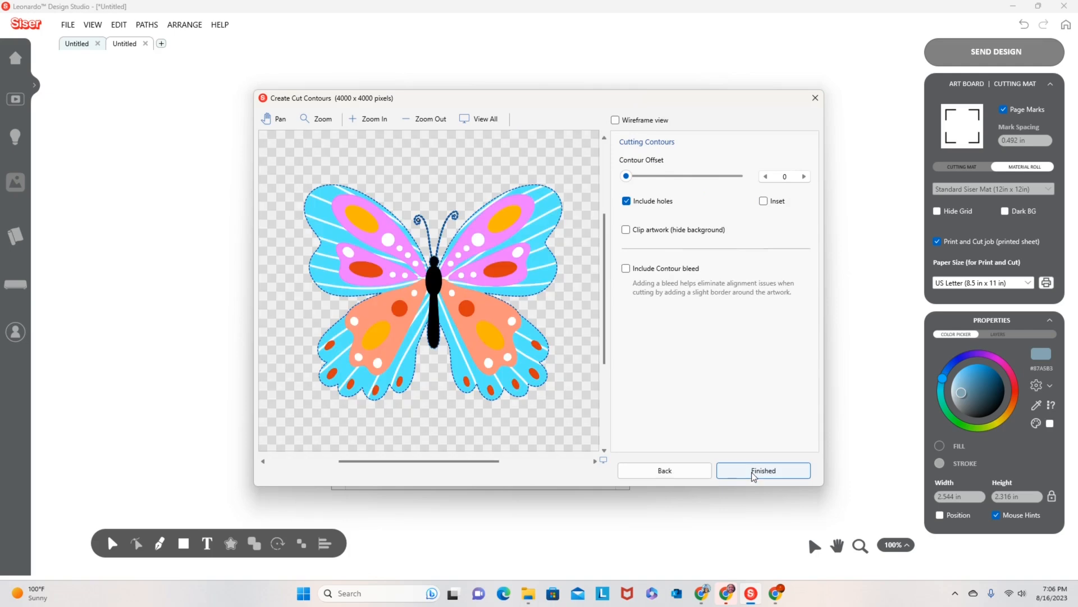
left_click_drag(627, 176, 641, 180)
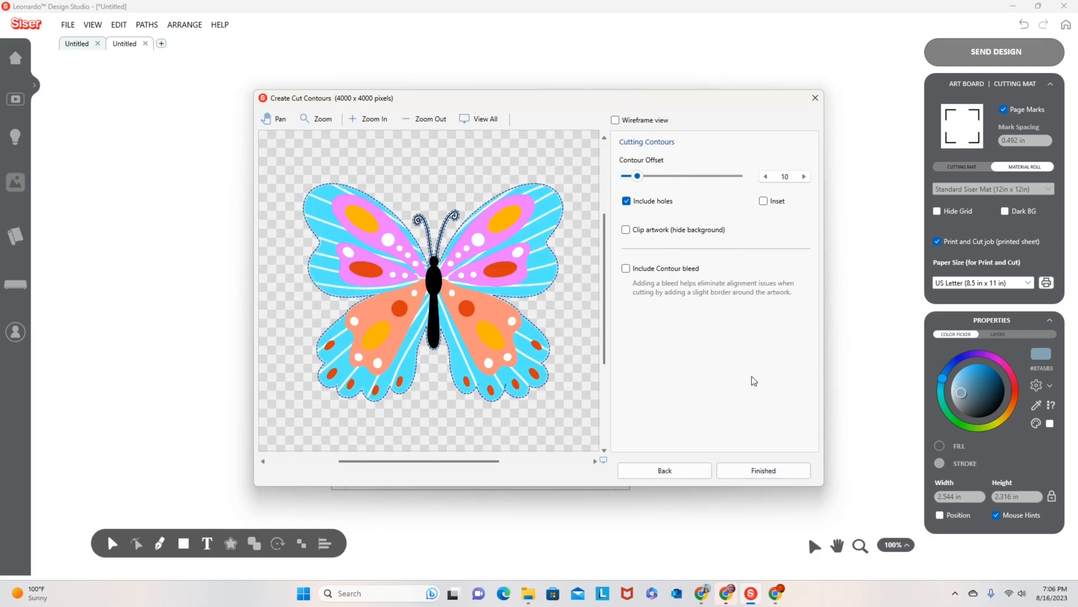
left_click(763, 470)
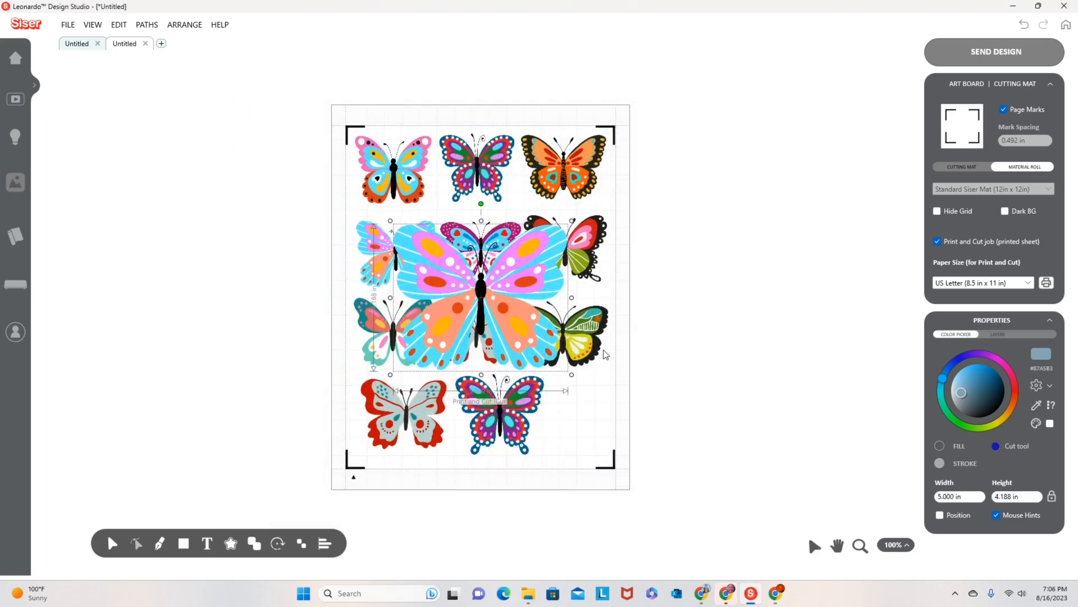
- Shrink the light blue butterfly to about 1.54 by 1.29 in, place it in the last empty space of the bottom row, and deselect it
left_click_drag(573, 375, 460, 280)
left_click_drag(564, 409, 603, 443)
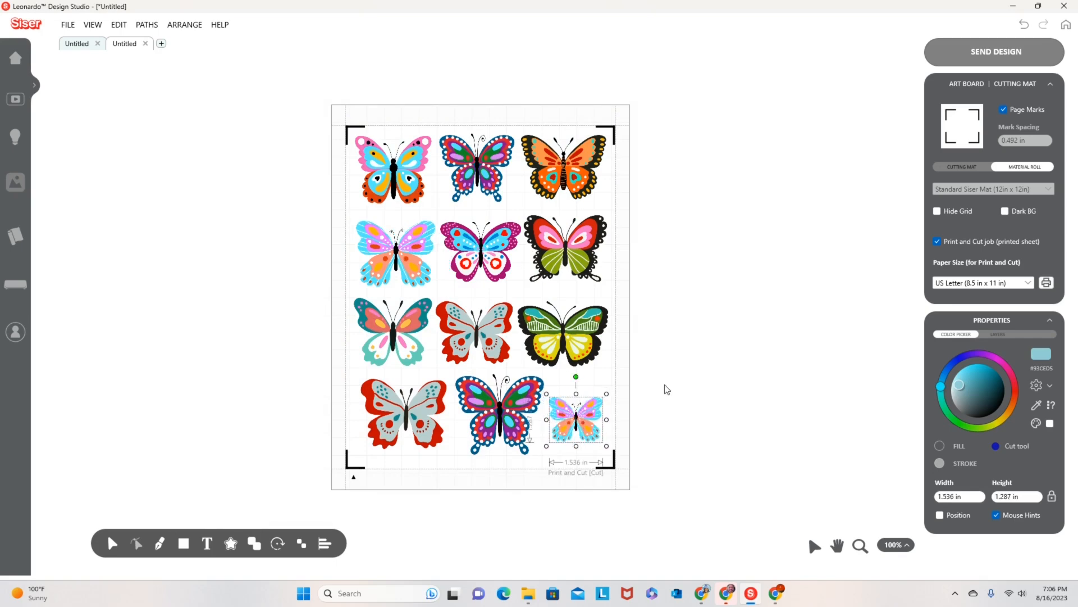
left_click(713, 369)
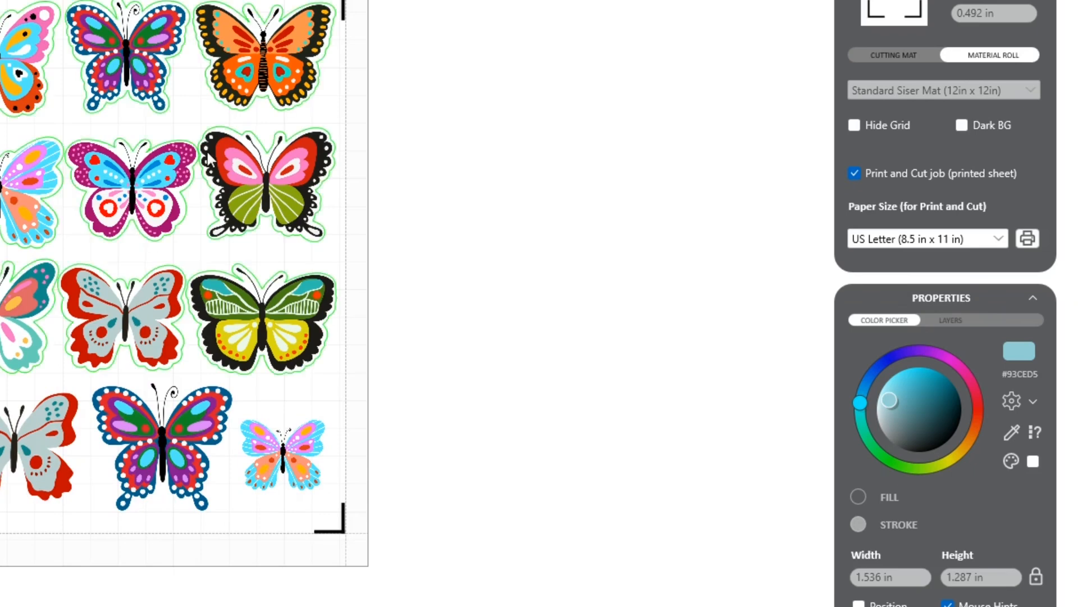
- Assign the Cut tool to the nine-butterfly sheet and check the tool assigned to the small light blue and the red and grey butterflies
left_click(278, 173)
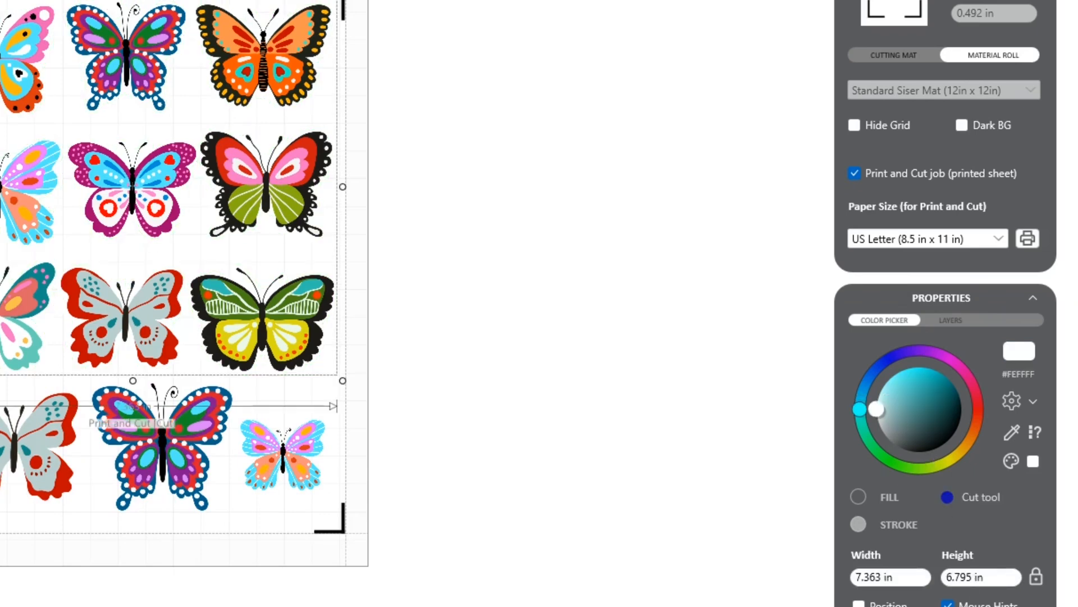
left_click(990, 503)
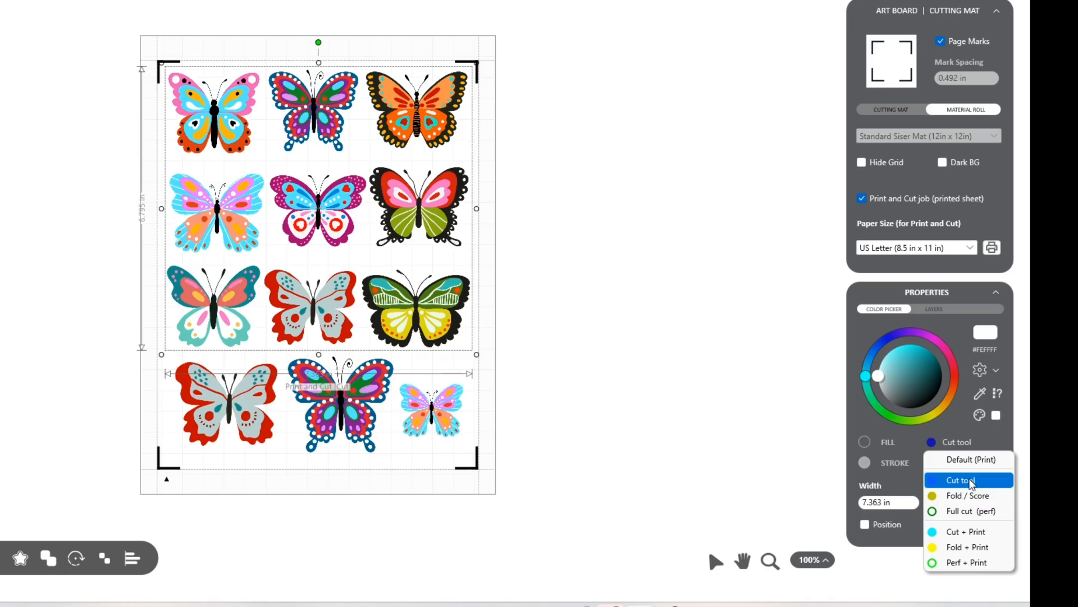
left_click(970, 482)
left_click(414, 420)
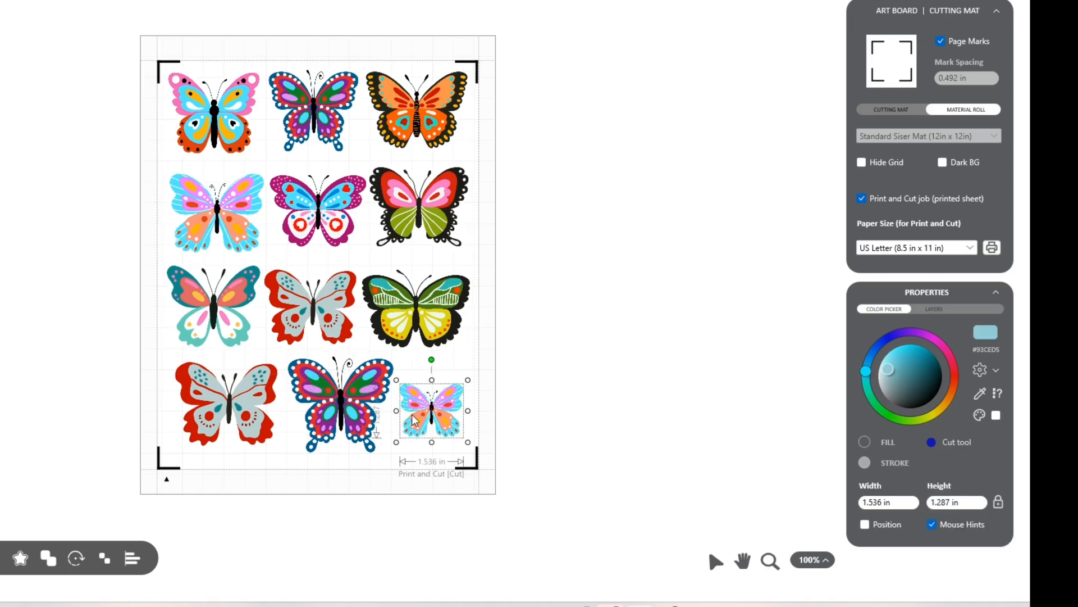
left_click(223, 408)
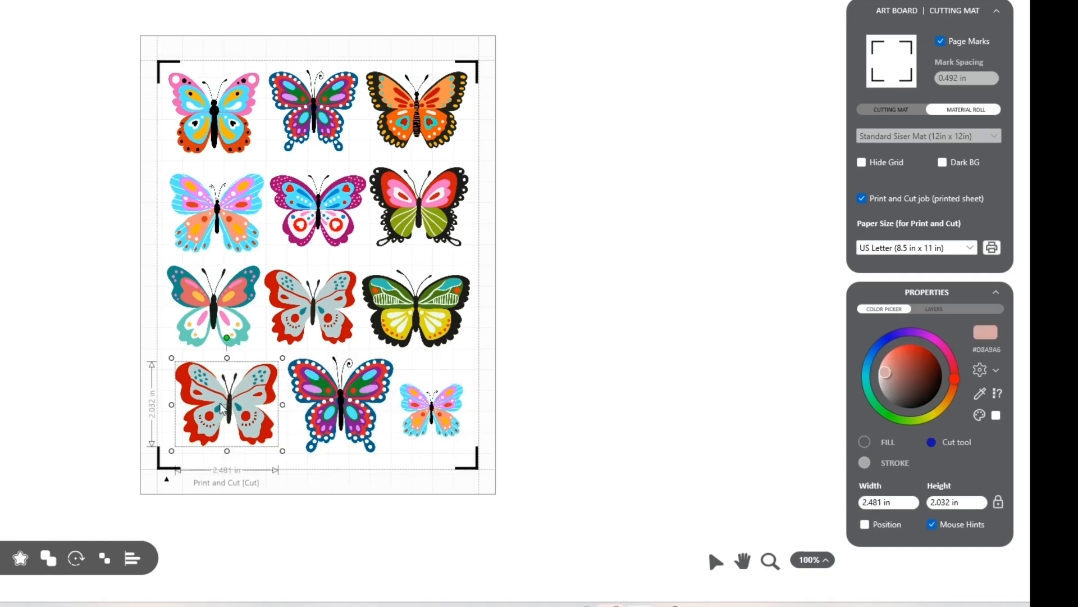
left_click(415, 479)
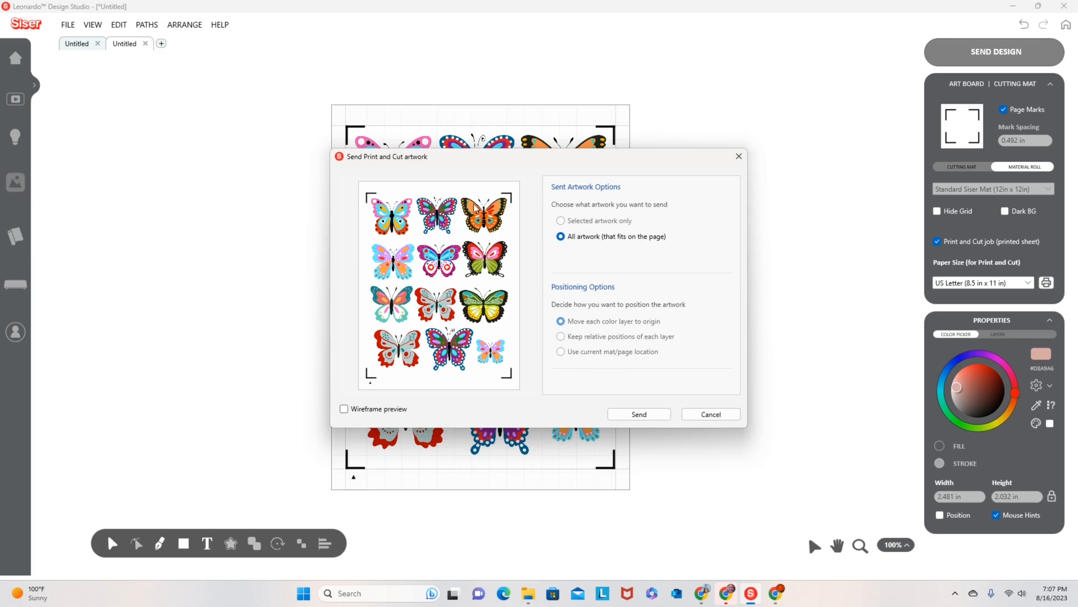
- Send all artwork that fits on the page as a print and cut job
left_click(639, 415)
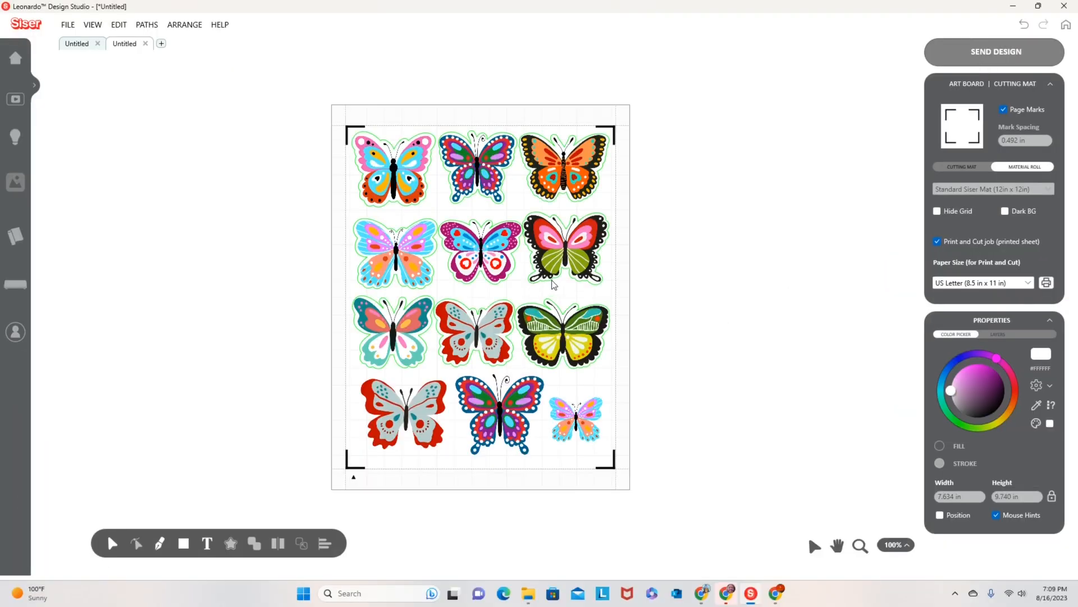
- Compare the tool assigned to the nine-butterfly sheet with that of the bottom-row red and grey butterfly, and examine the available tool options
left_click(480, 337)
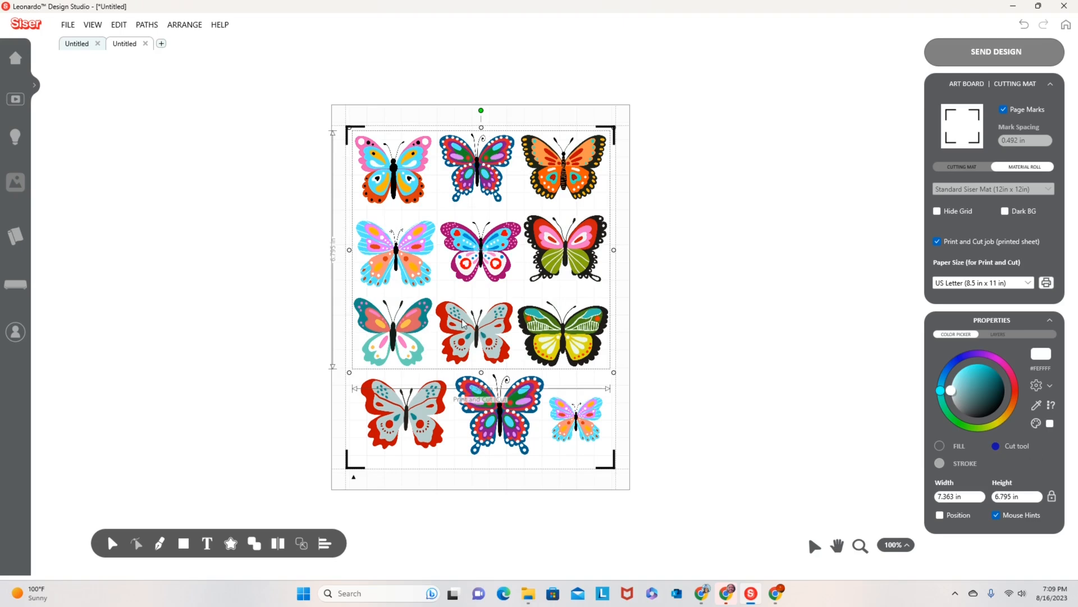
right_click(464, 323)
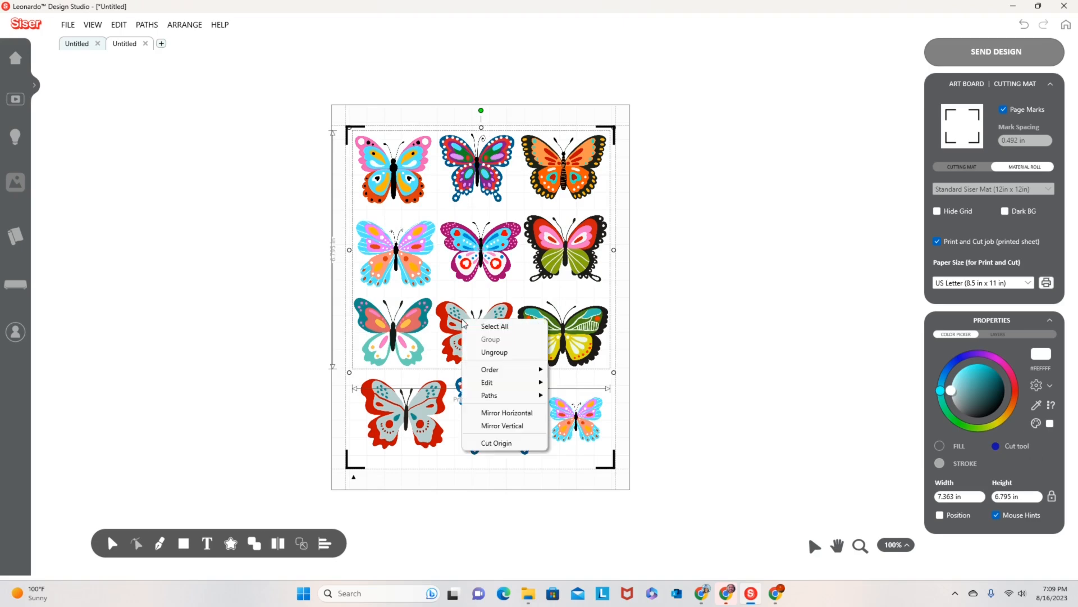
left_click(420, 362)
left_click(425, 422)
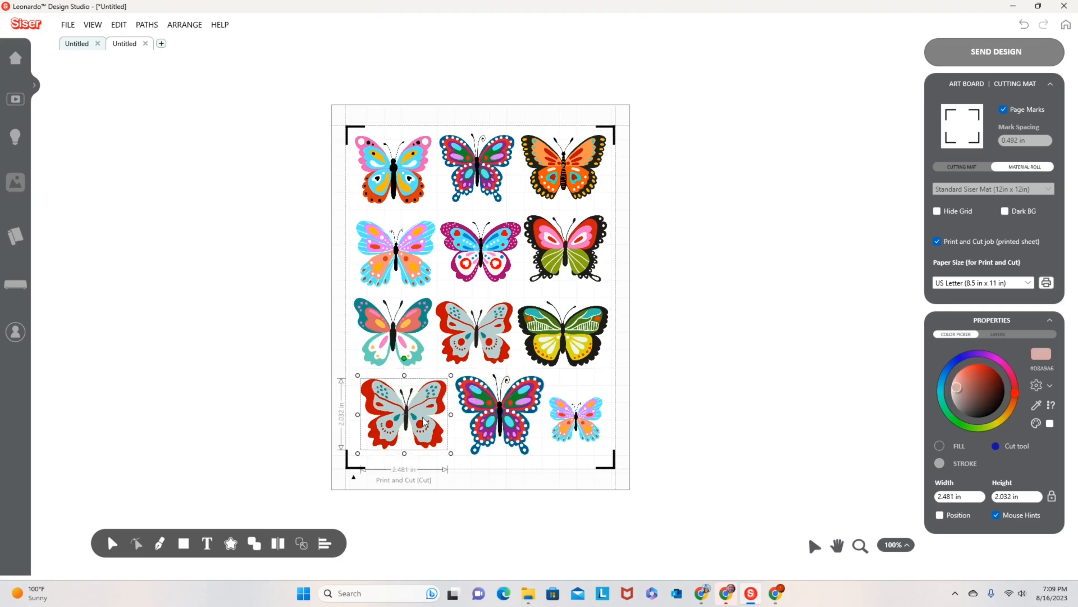
left_click(493, 306)
left_click(492, 306)
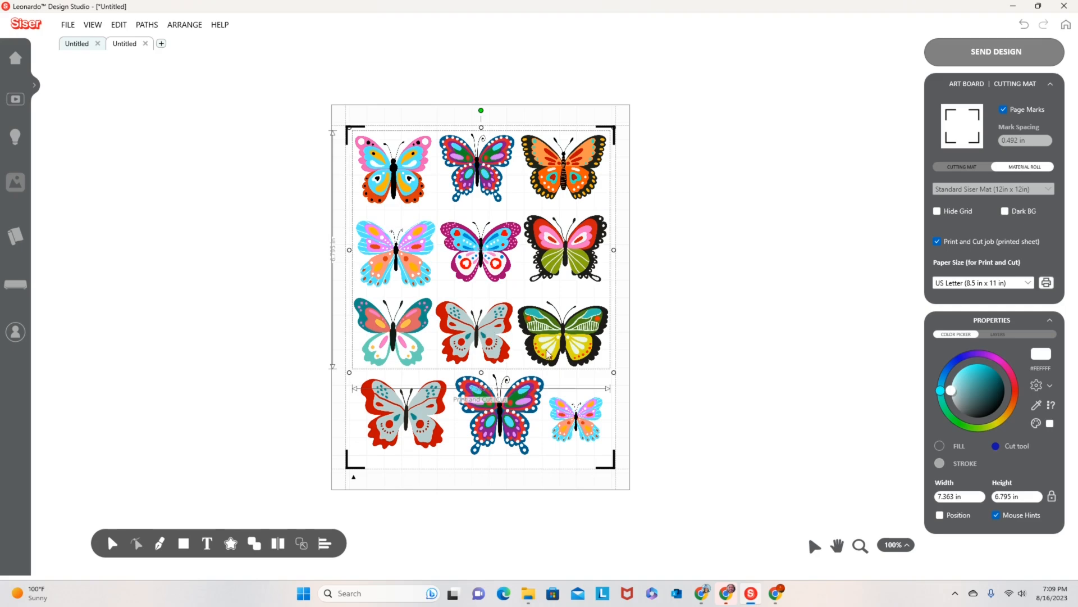
left_click(523, 357)
left_click(490, 346)
left_click(477, 350)
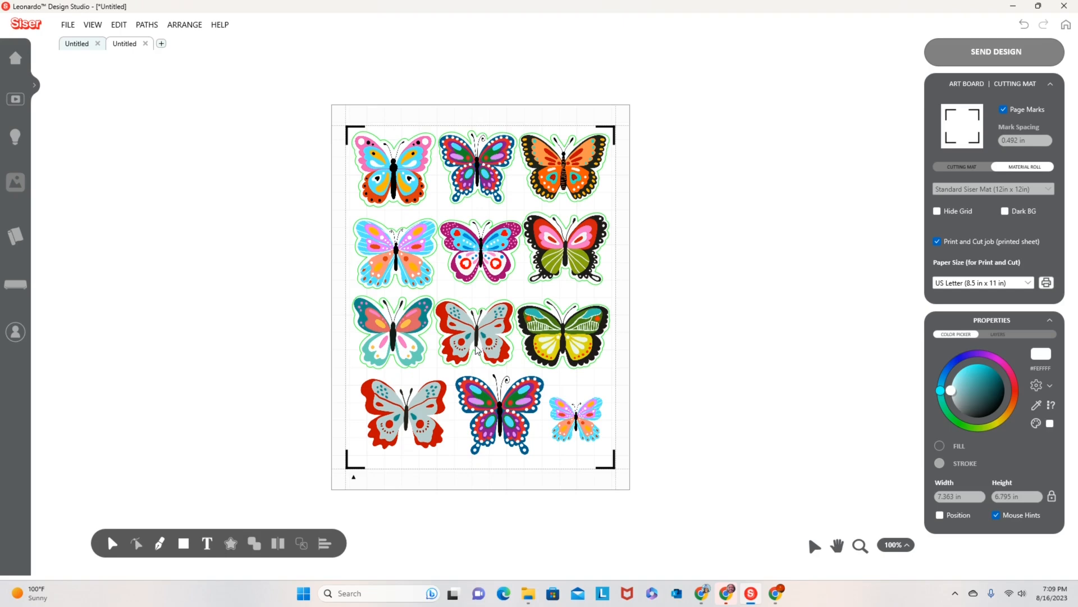
left_click(477, 350)
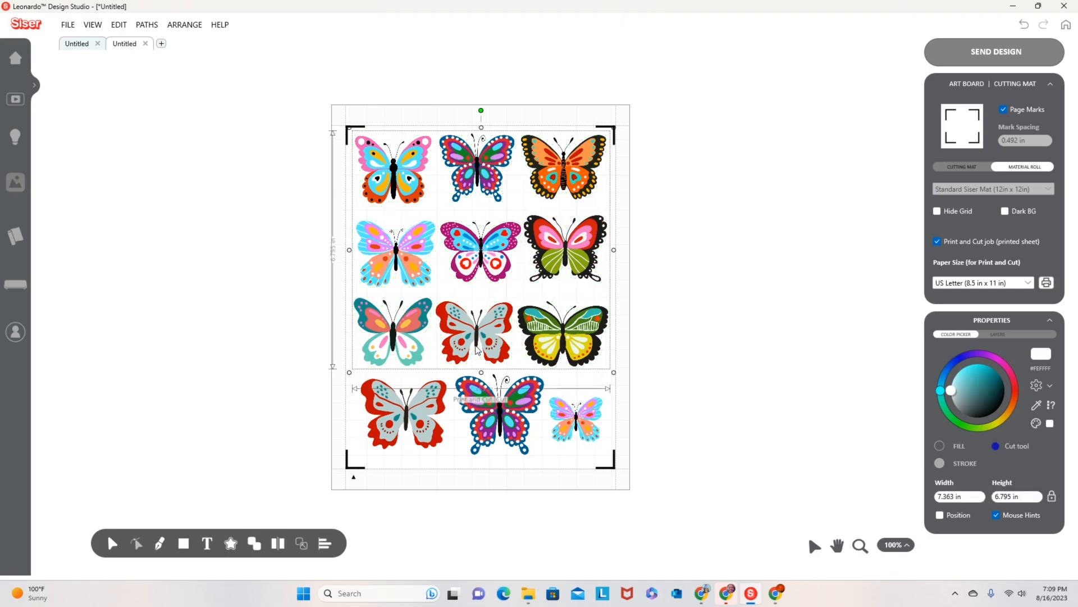
left_click(1010, 446)
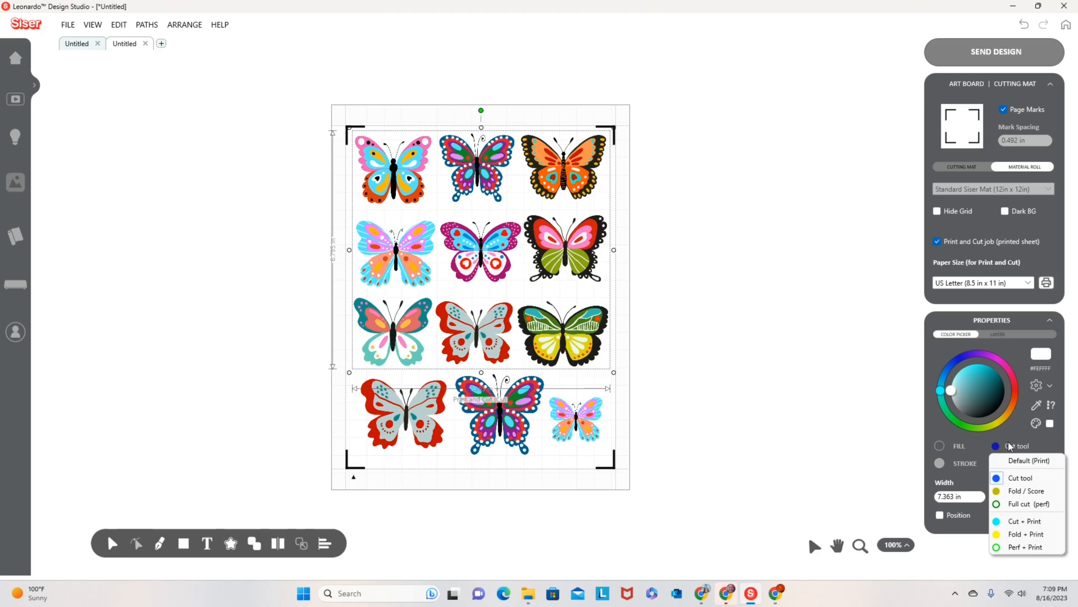
- Assign the Cut tool individually to the red and grey, the dark blue and pink, and the small light blue butterflies in the bottom row
left_click(401, 430)
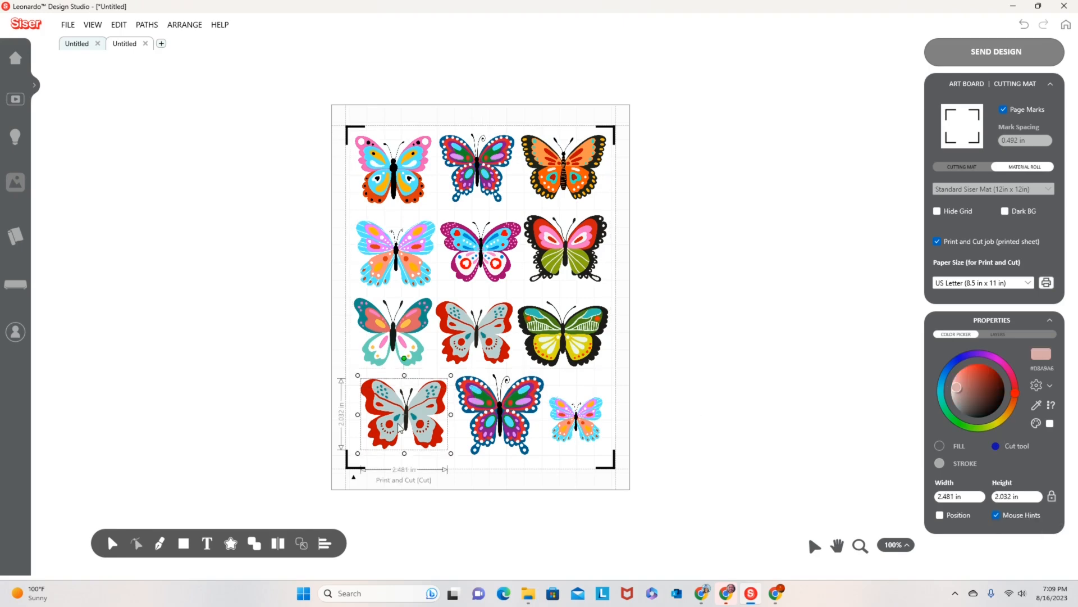
left_click(1029, 449)
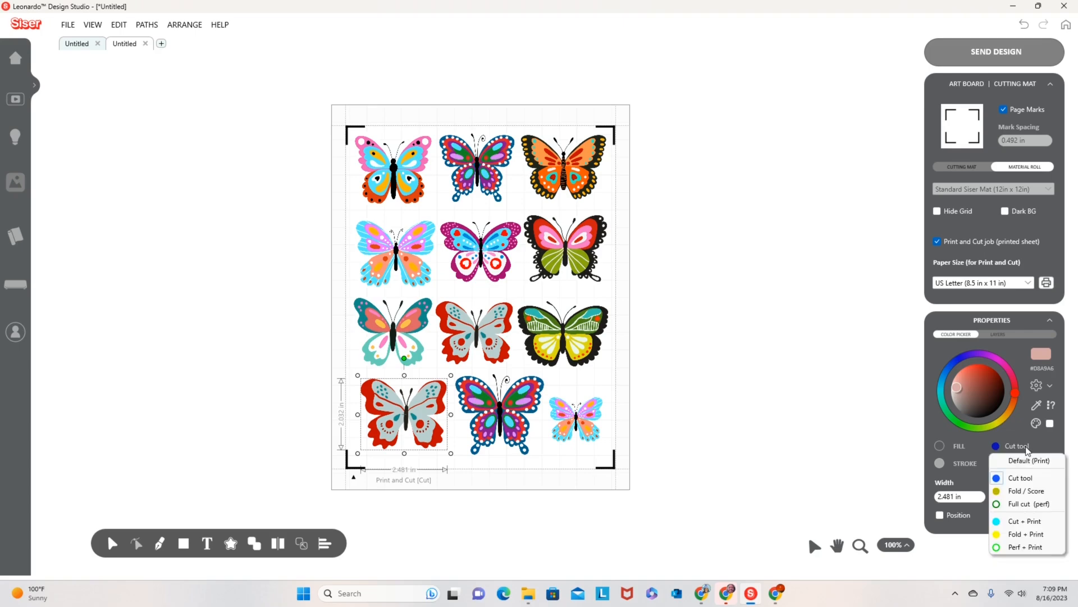
left_click(1028, 478)
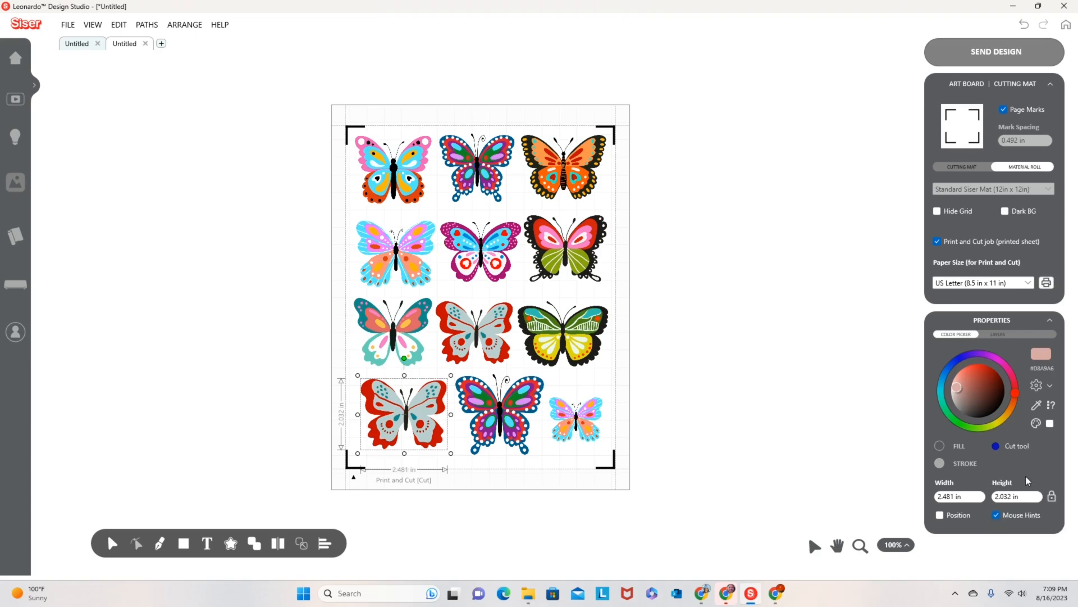
left_click(504, 426)
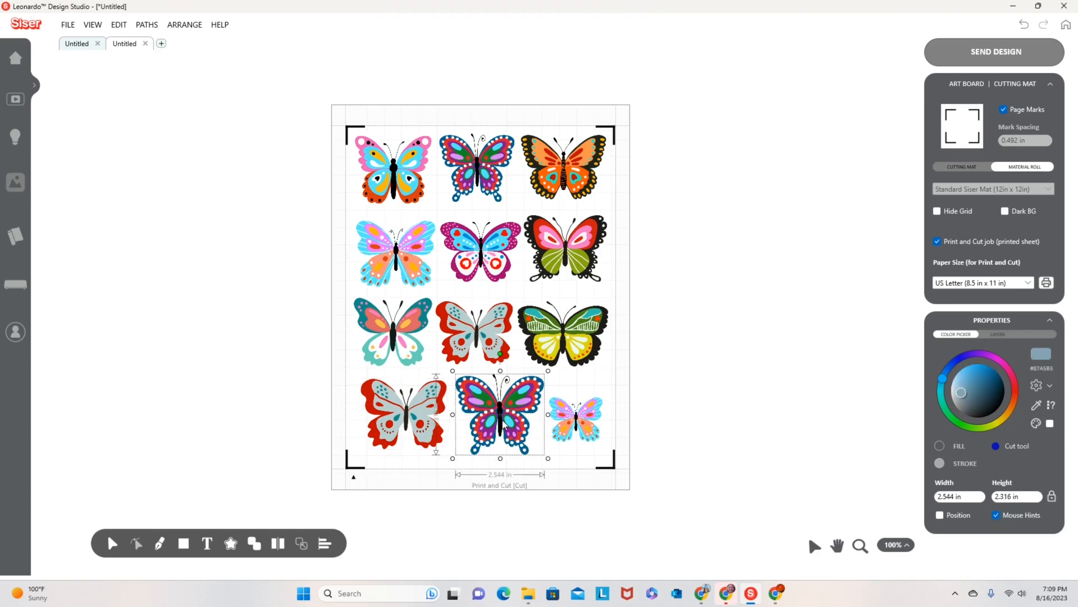
left_click(1022, 449)
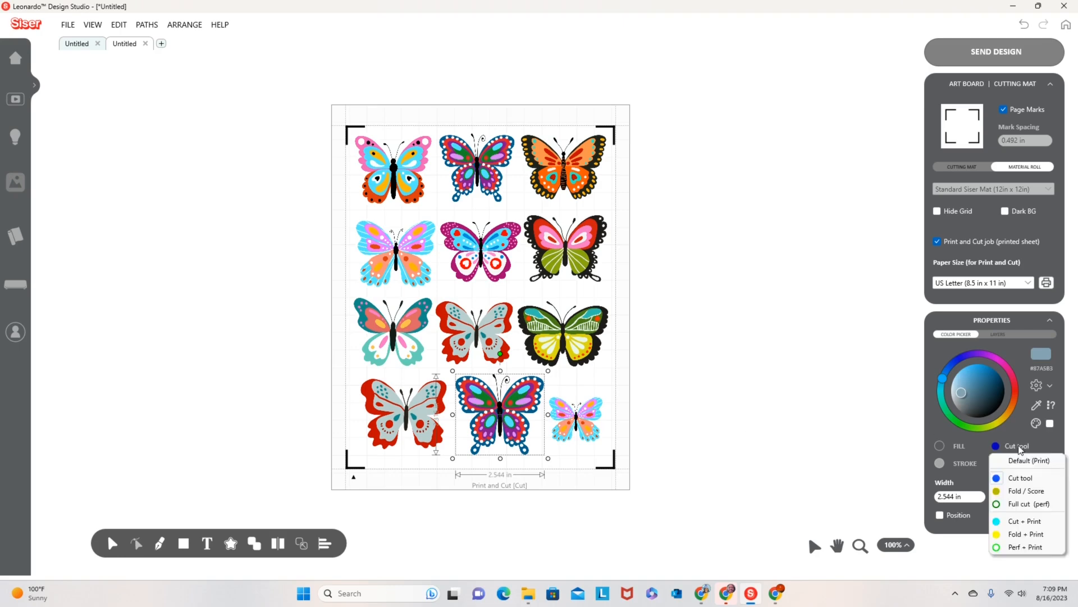
left_click(1025, 480)
left_click(581, 424)
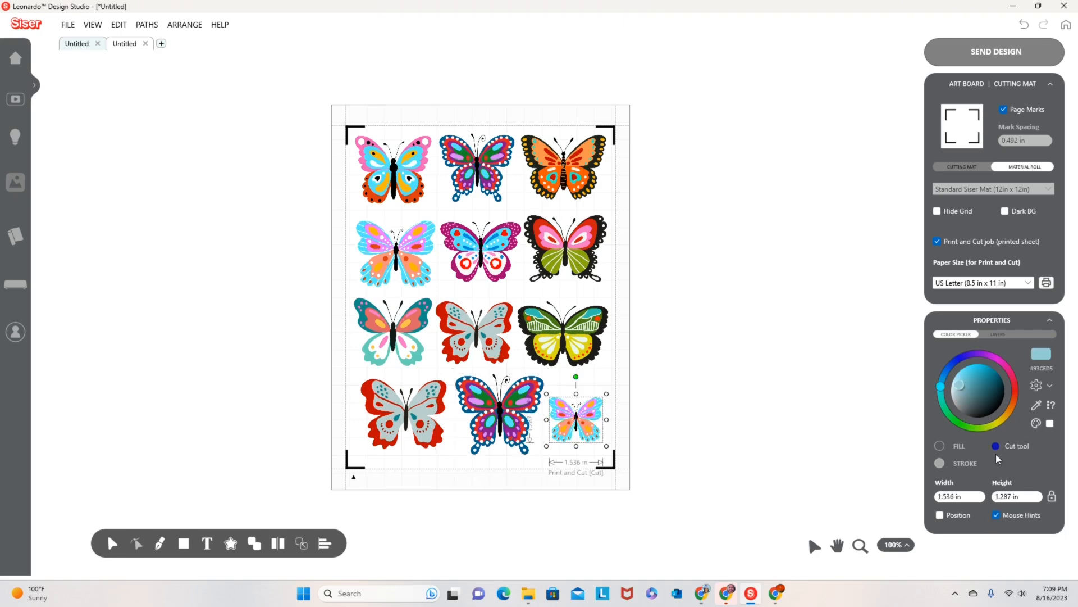
left_click(1031, 452)
left_click(1027, 477)
- Check the cutting contour preview of the nine-butterfly sheet without applying anything
left_click(475, 336)
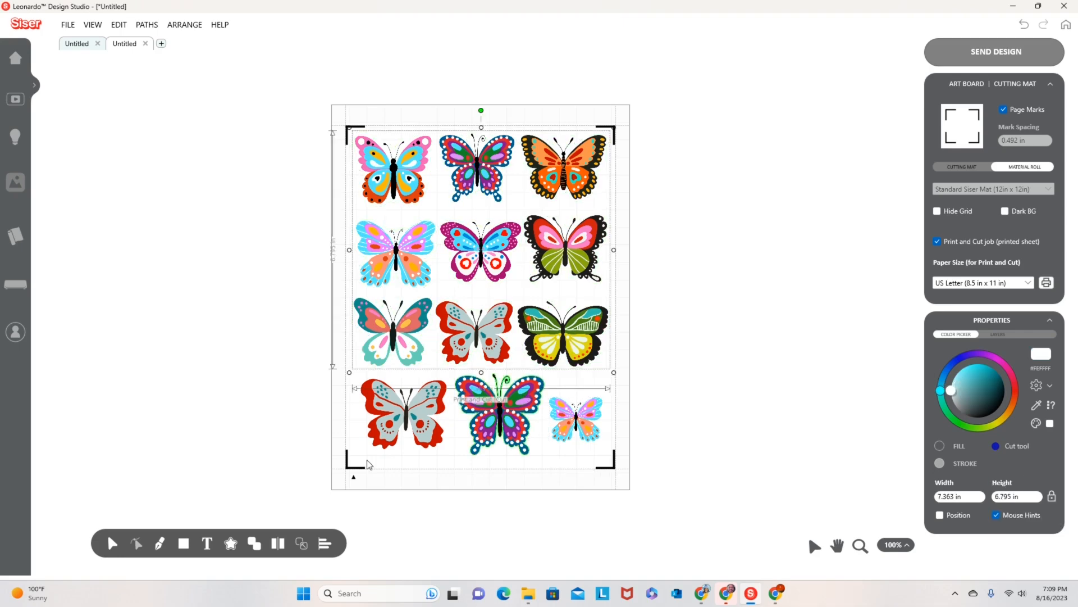
left_click(236, 553)
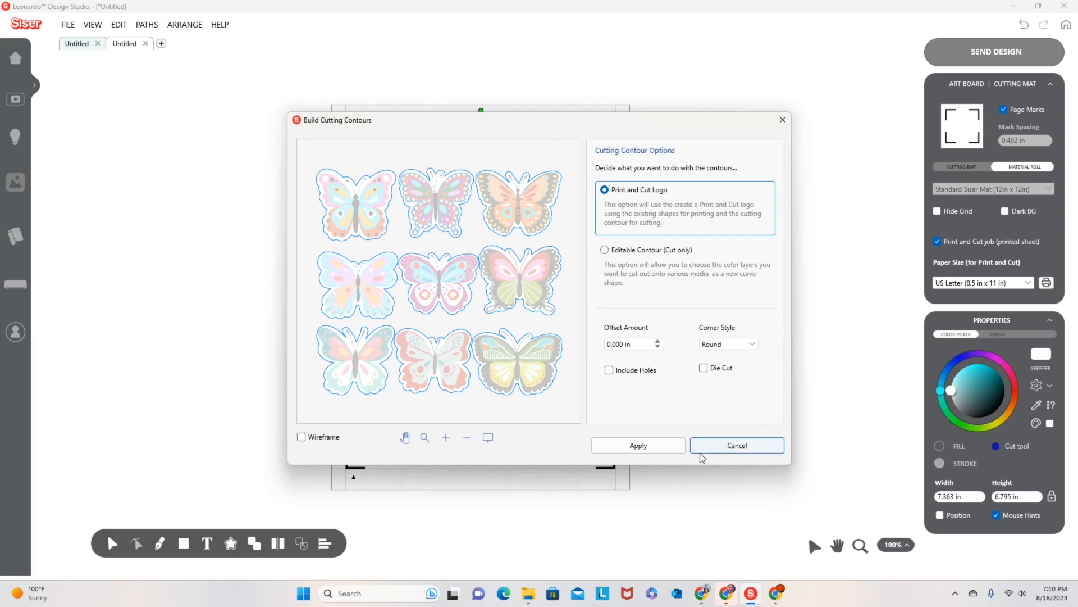
left_click(736, 448)
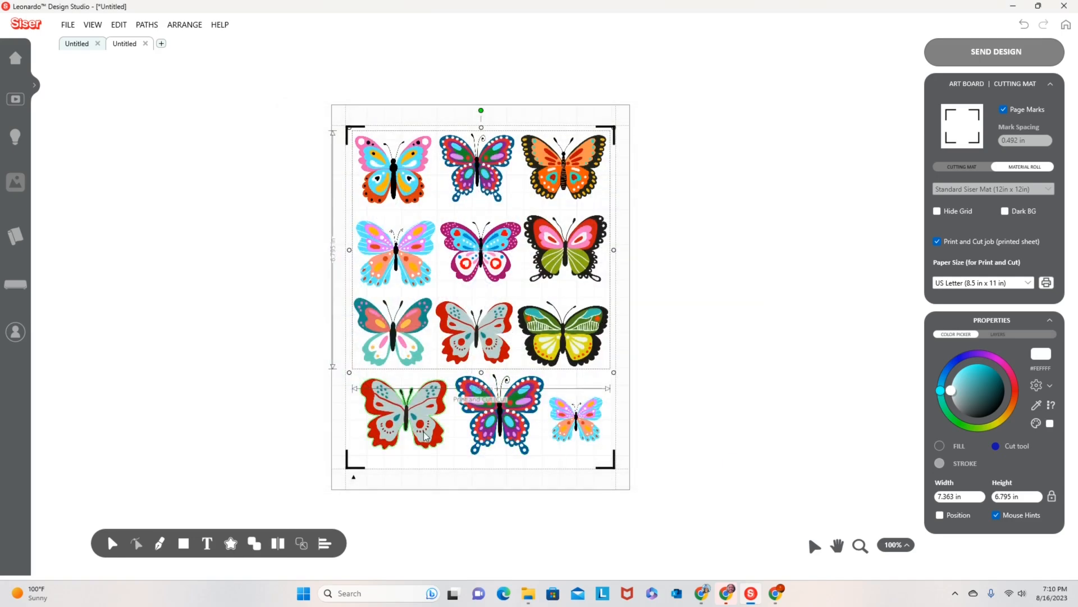
- Build Print and Cut Logo contours with 0.000 in offset and Round corners for each of the three bottom-row butterflies
left_click(401, 419)
left_click(231, 544)
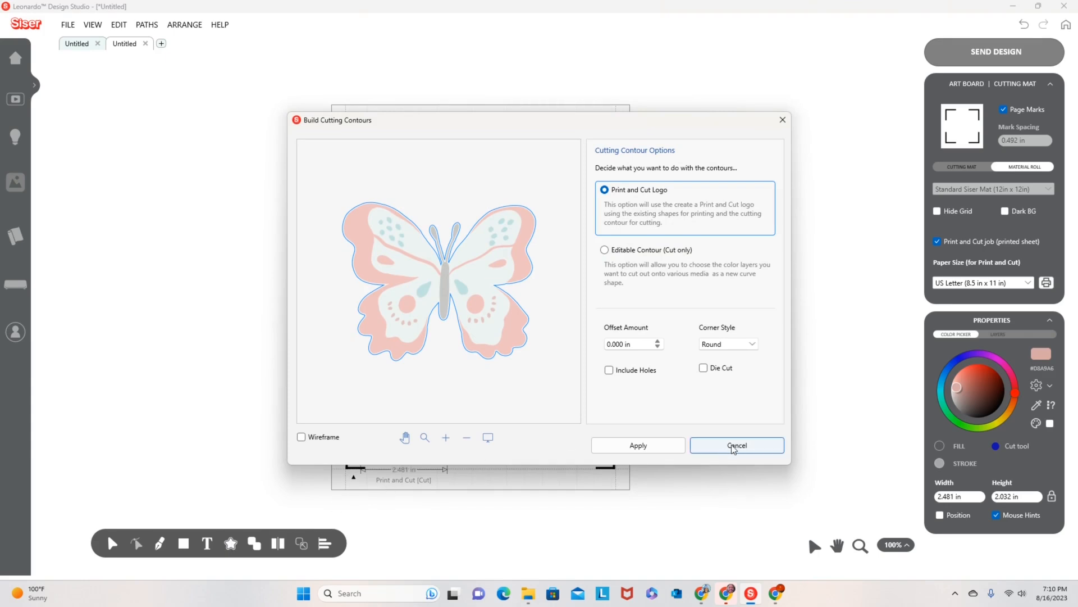
left_click(642, 449)
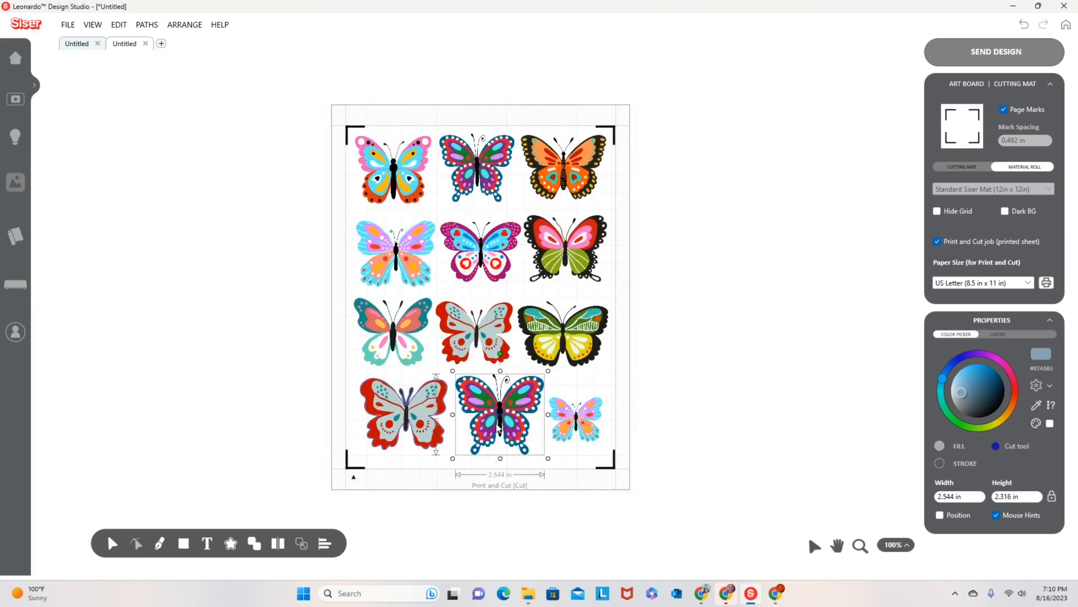
left_click(254, 543)
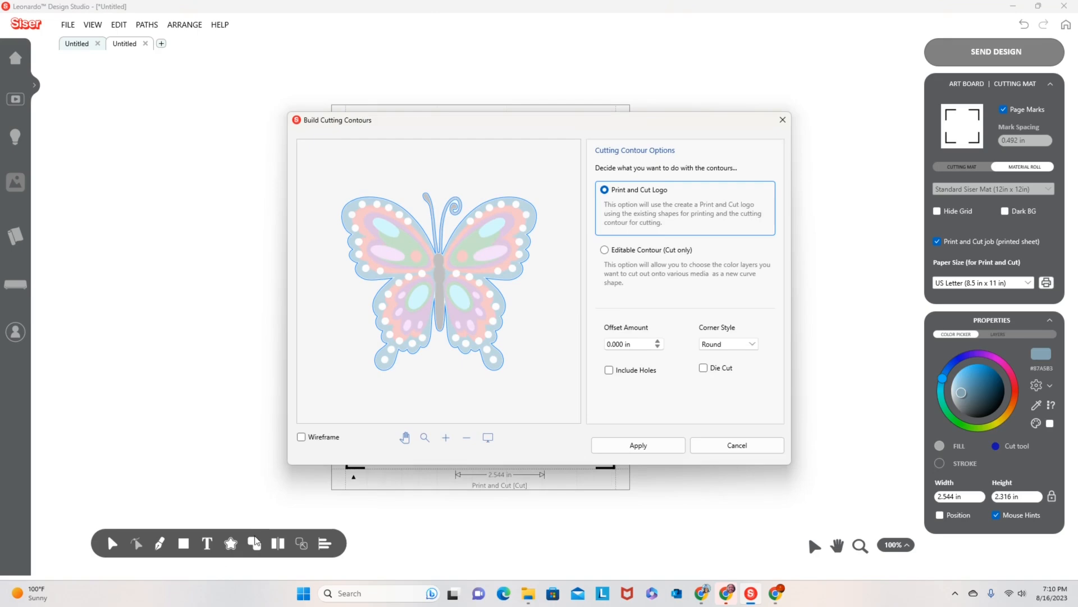
left_click(639, 446)
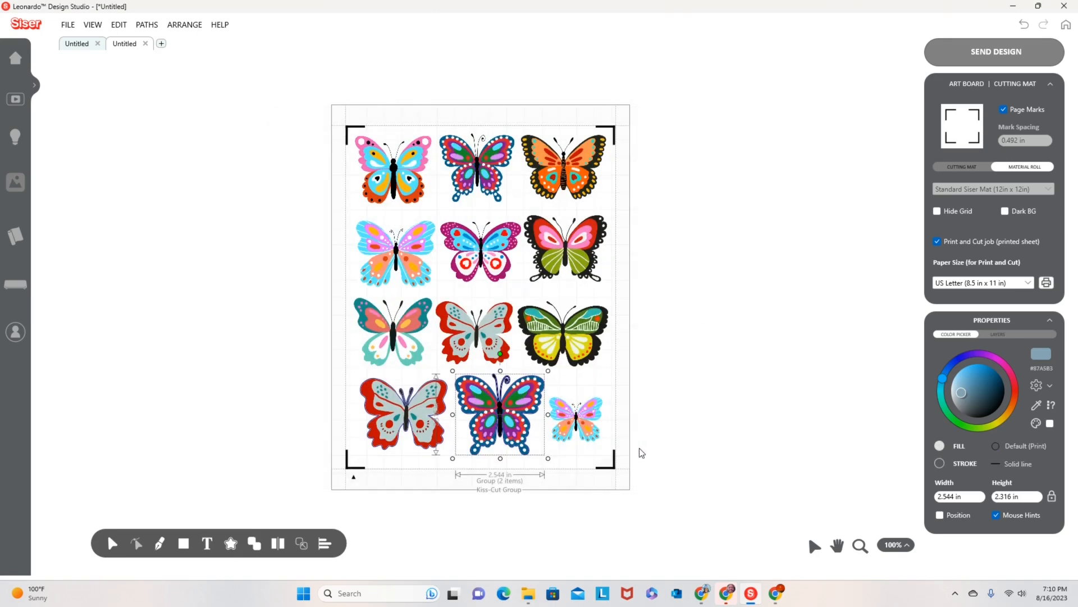
left_click(582, 425)
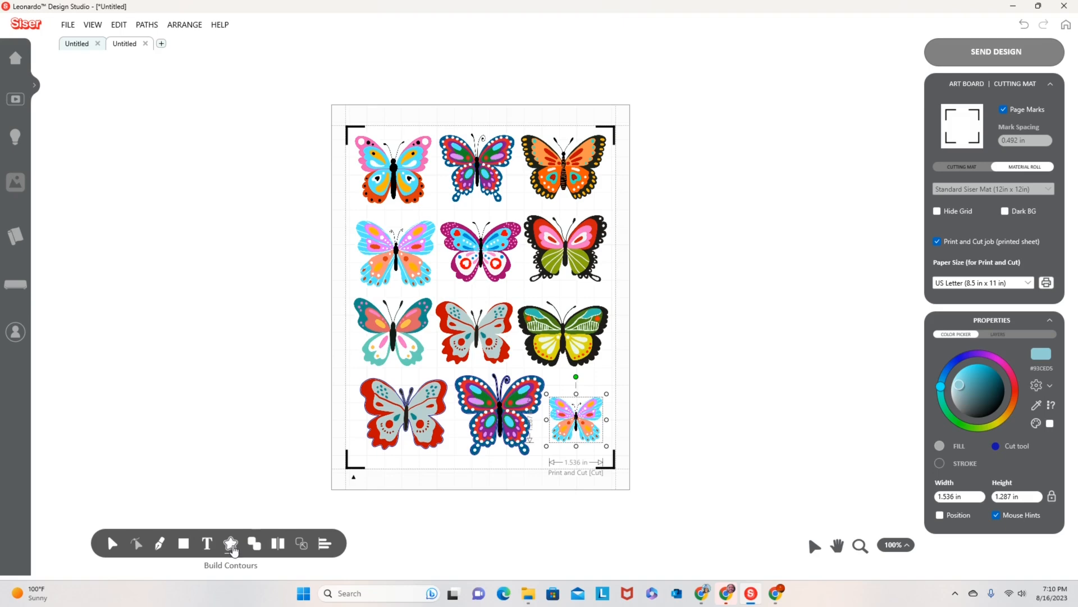
left_click(231, 544)
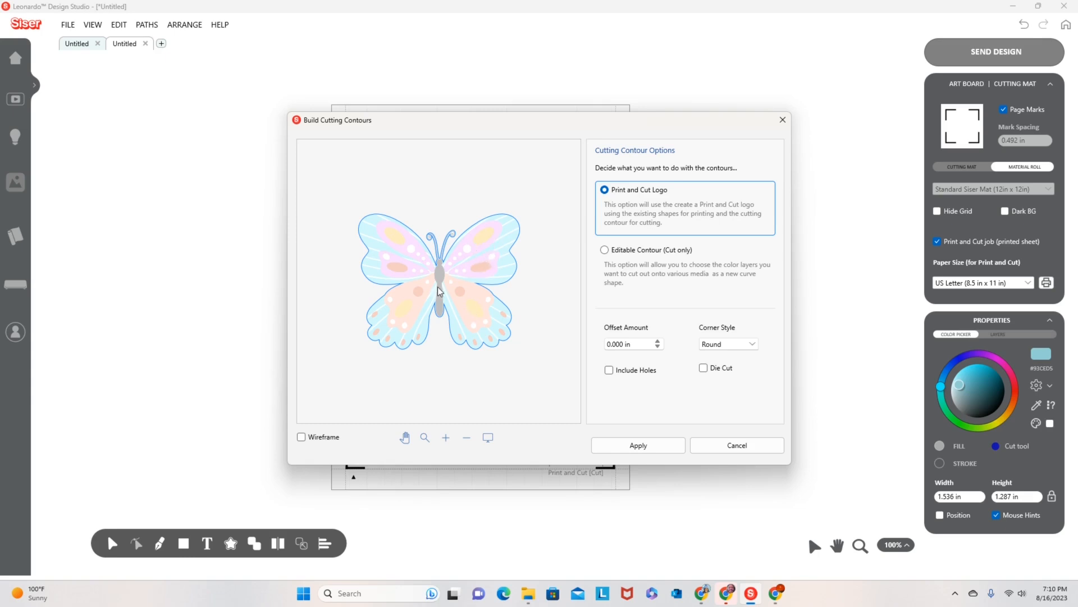
left_click(638, 447)
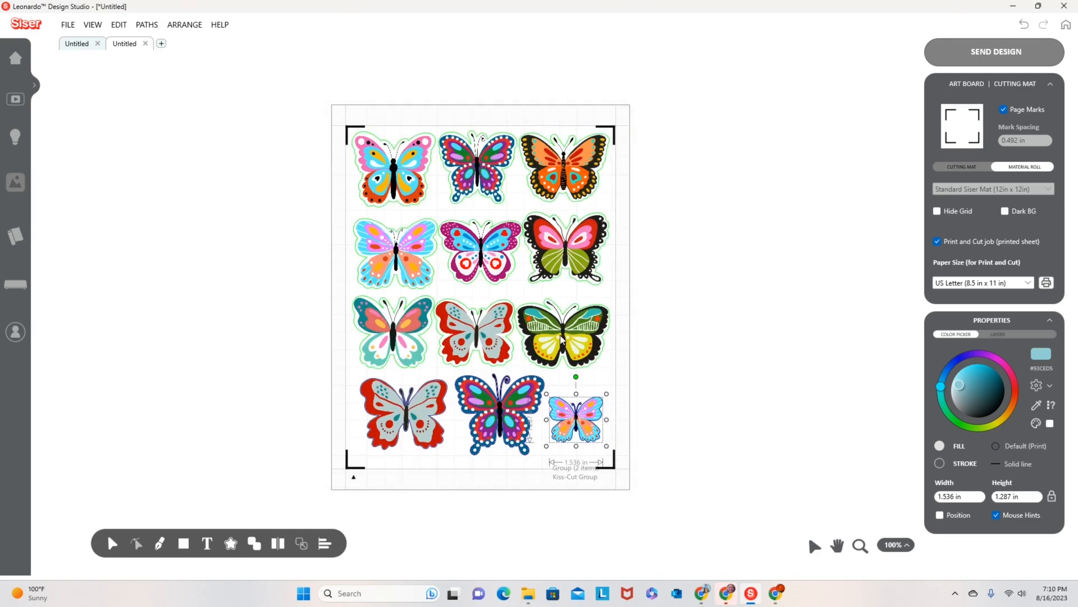
left_click(229, 544)
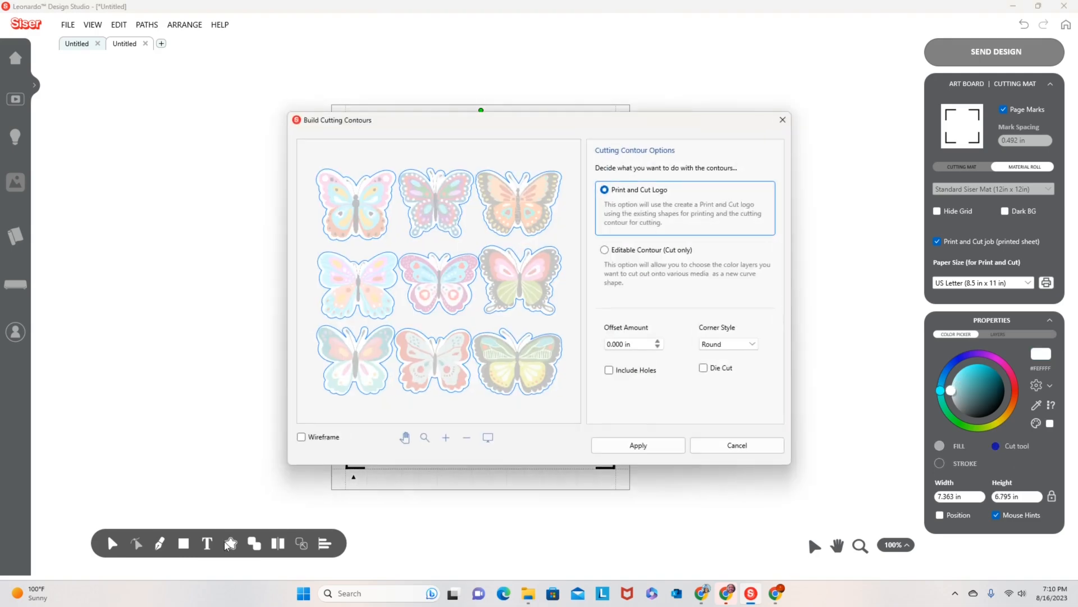
left_click(704, 368)
left_click(706, 371)
left_click(738, 446)
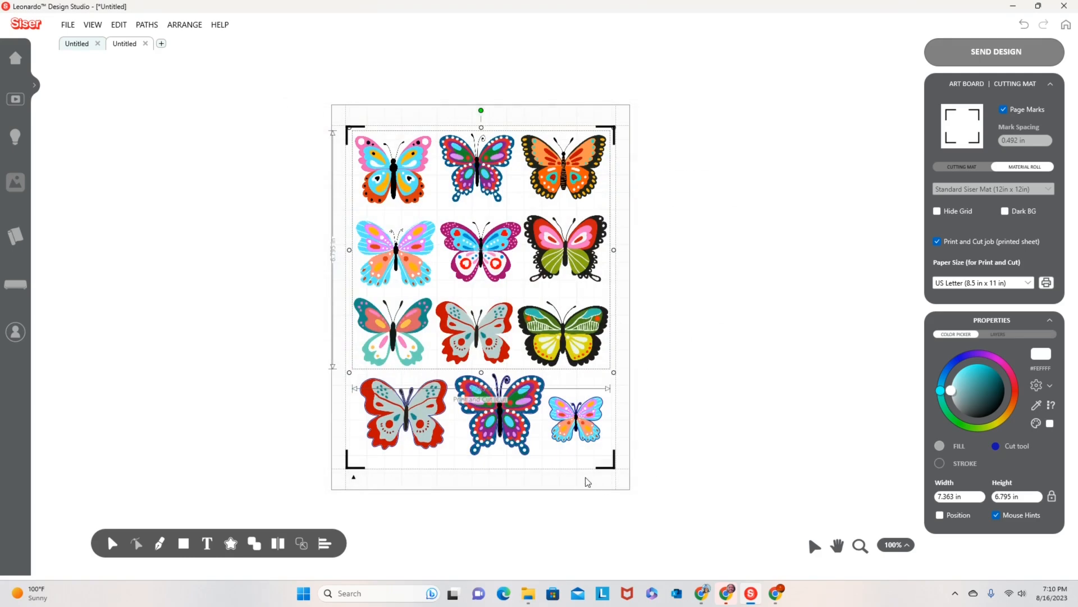
- Send all artwork that fits on the page as a print and cut job and open the print setup for the Canon MX470 series Printer
left_click(989, 51)
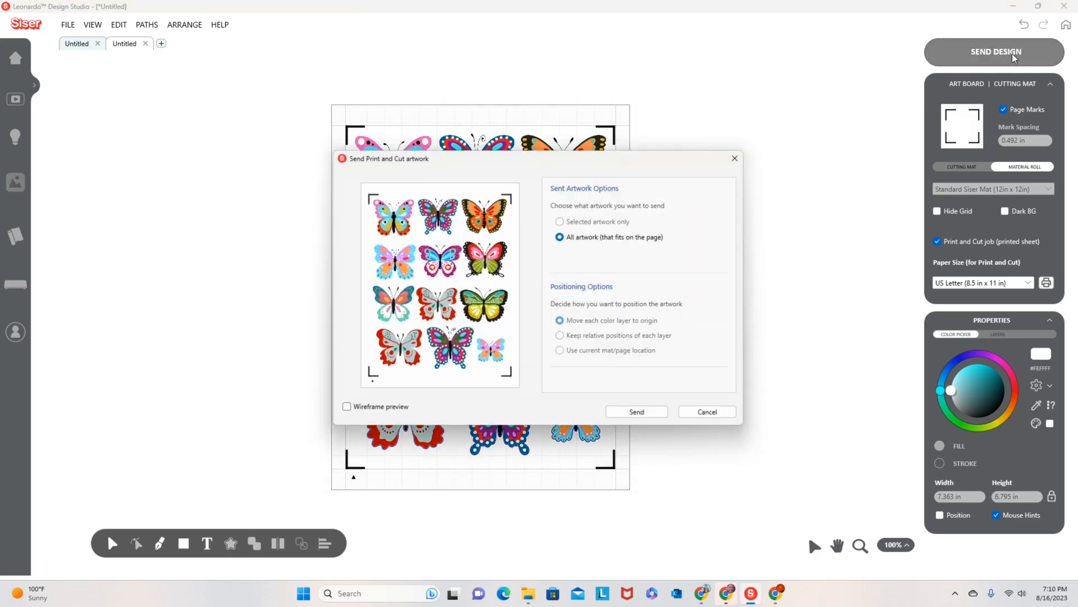
left_click(630, 417)
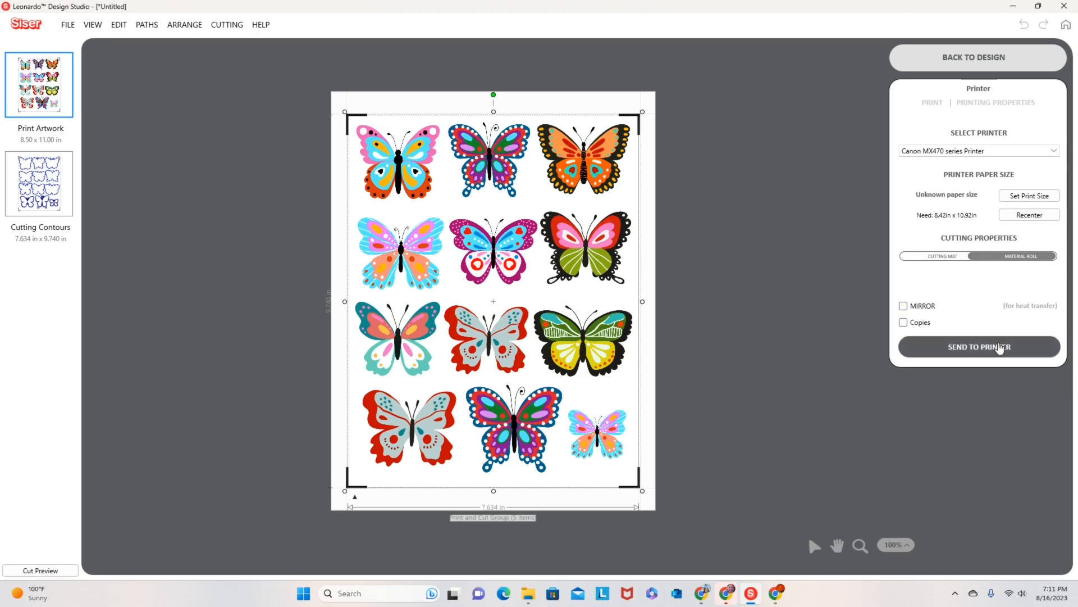
left_click(999, 347)
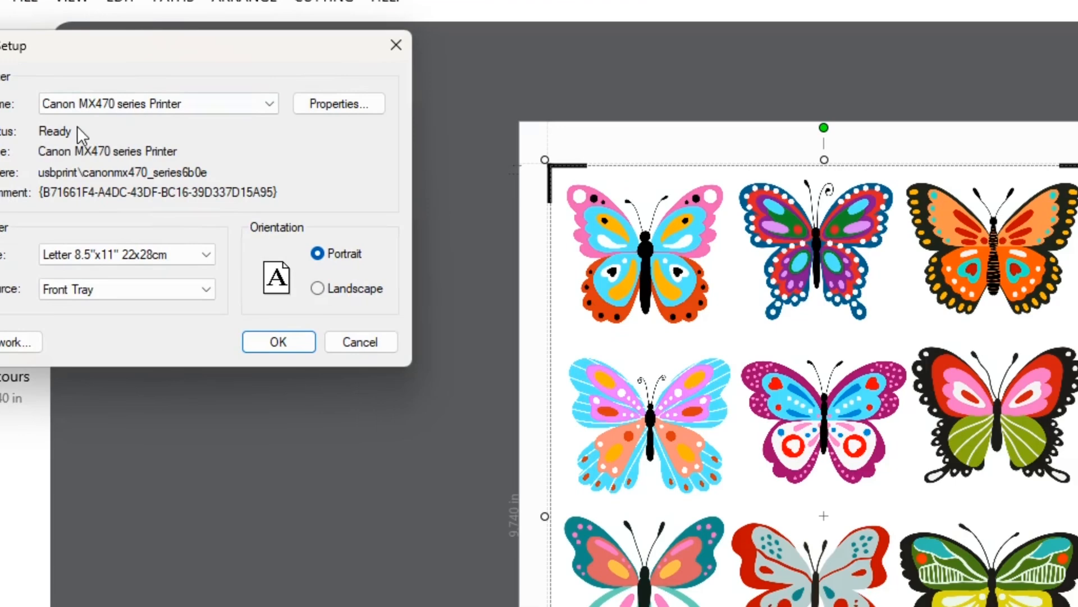
- Set the printer's media type to Other Photo Paper and the number of copies to 2
left_click(332, 103)
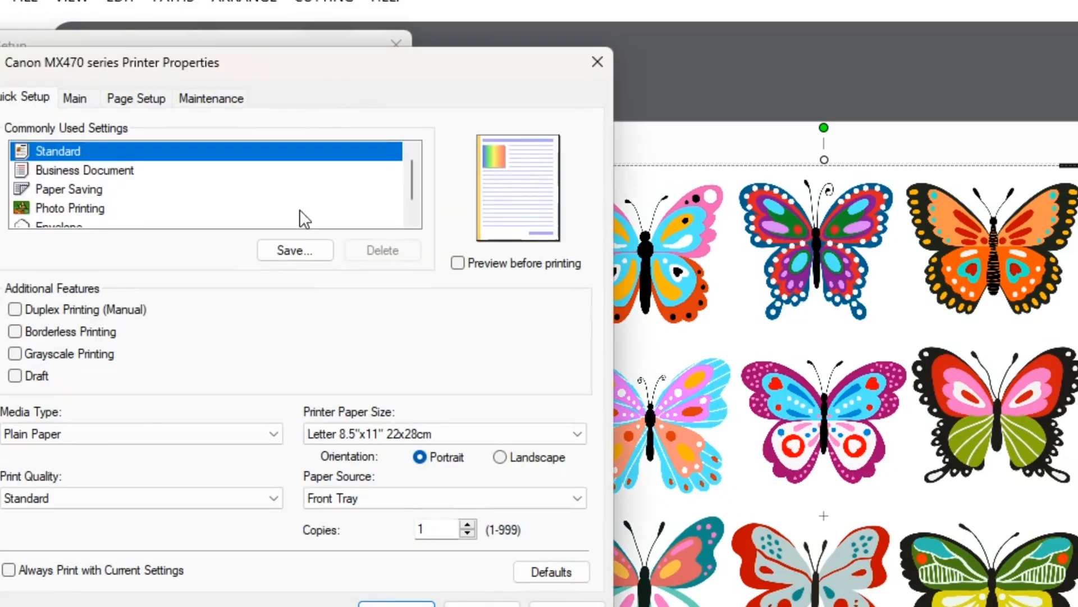
left_click(124, 434)
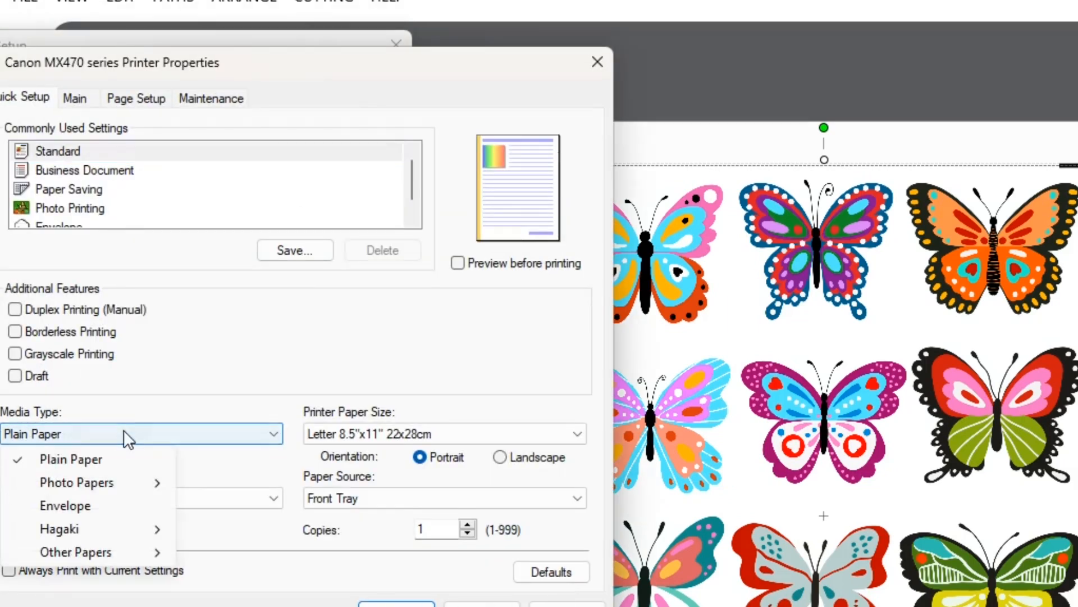
mouse_move(115, 557)
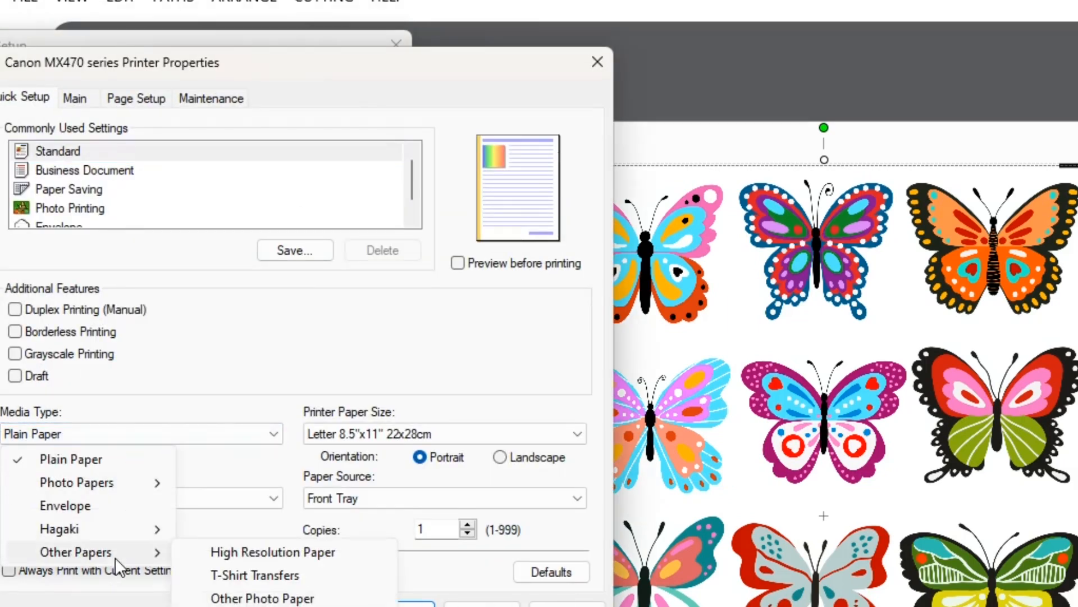
left_click(247, 599)
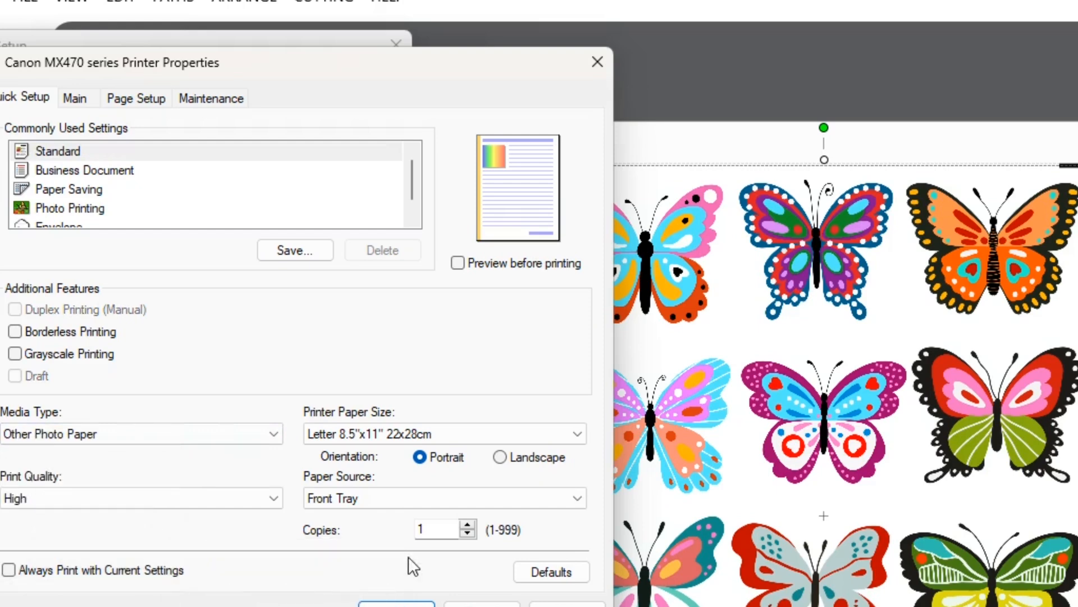
left_click(467, 524)
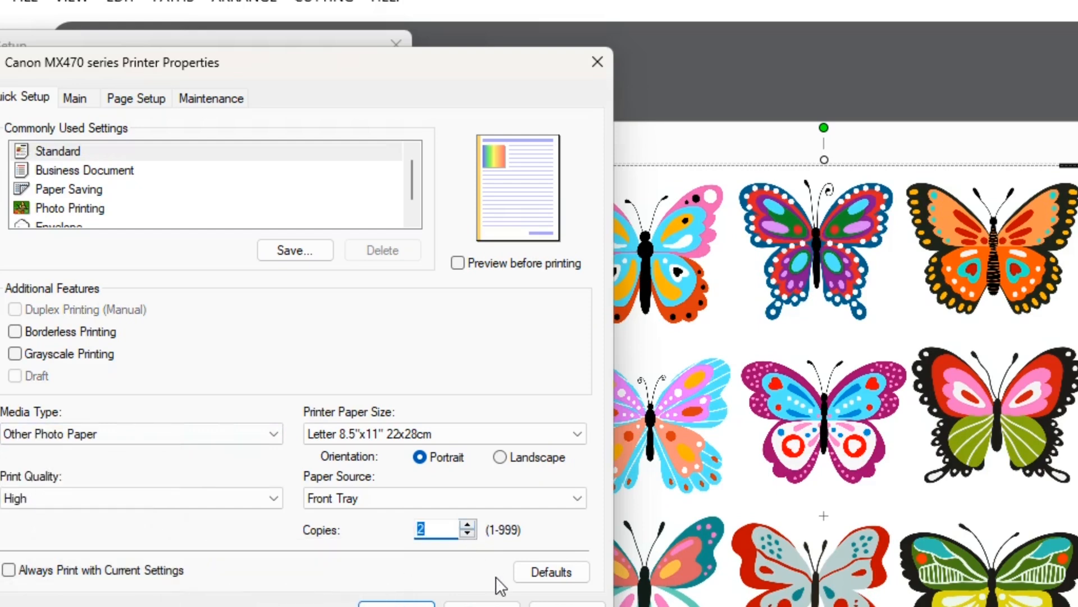